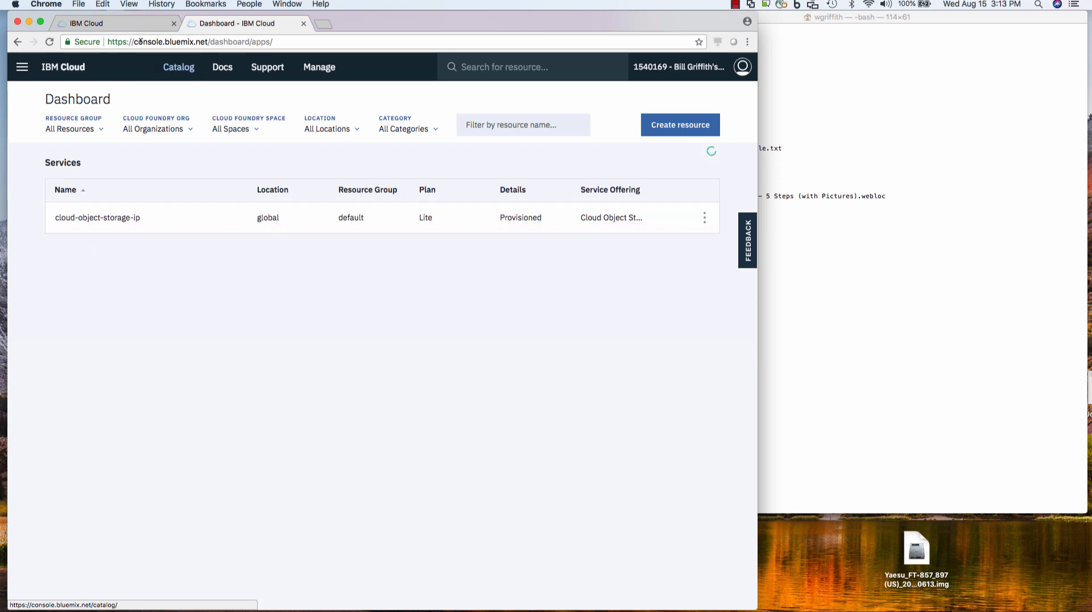
- Go from the IBM Cloud Dashboard to the service Catalog
{"action": "left_click", "coordinate": [192, 42]}
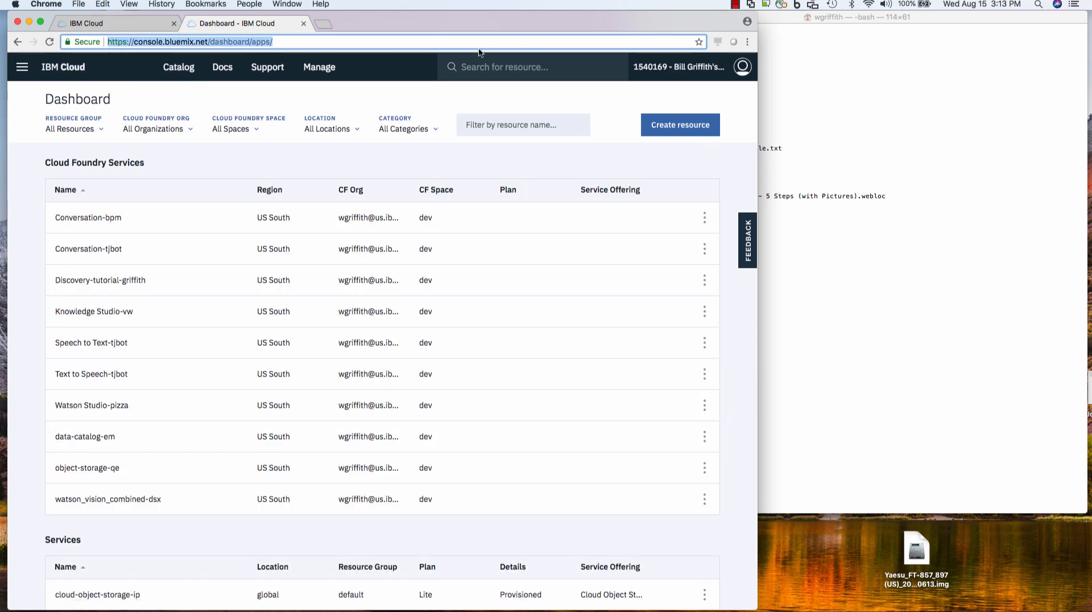
{"action": "left_click", "coordinate": [178, 68]}
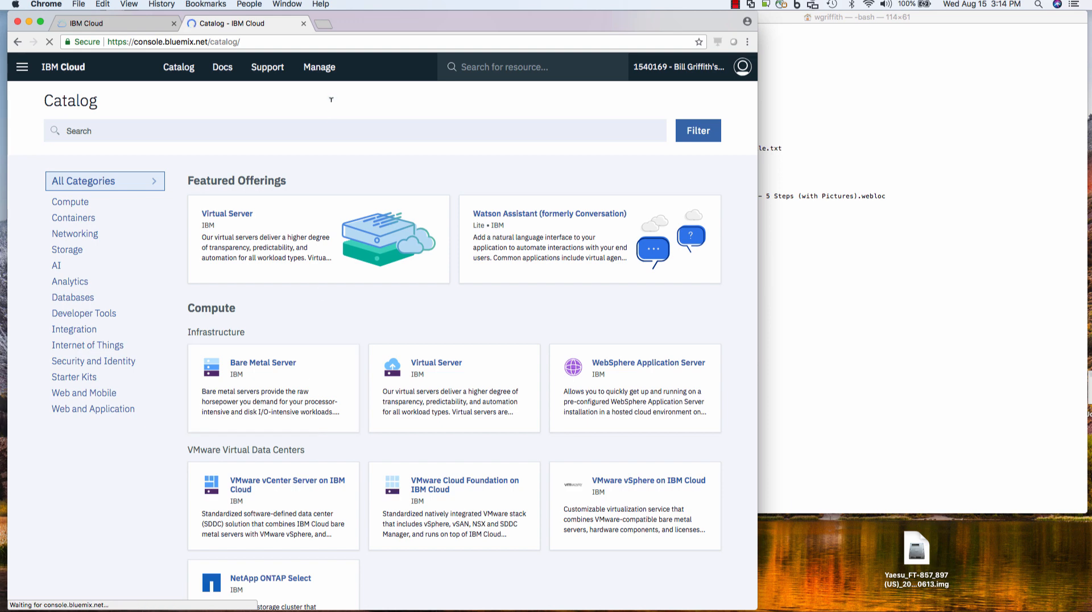
- Search the Catalog for 'bare' and start a Bare Metal Server order
{"action": "left_click", "coordinate": [317, 126]}
{"action": "type", "text": "bare"}
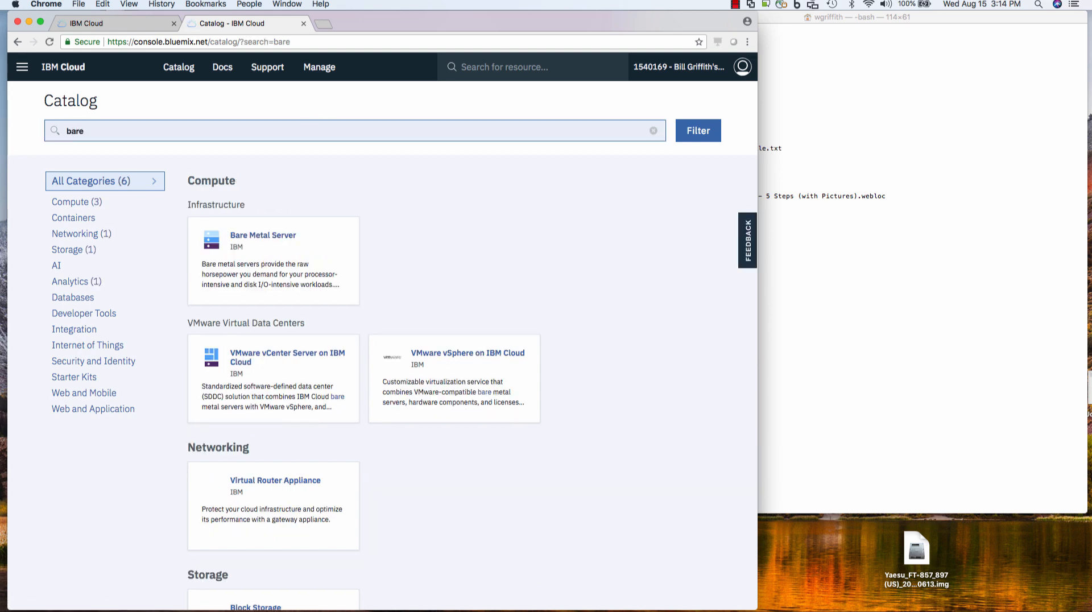
{"action": "left_click", "coordinate": [311, 245]}
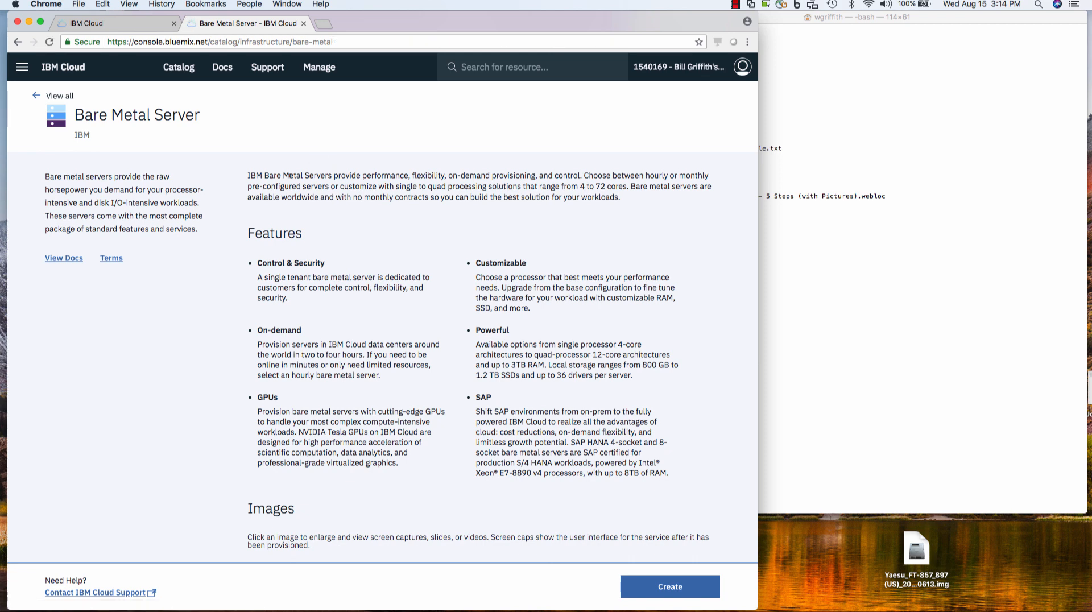
{"action": "left_click_drag", "start_coordinate": [247, 175], "coordinate": [344, 218]}
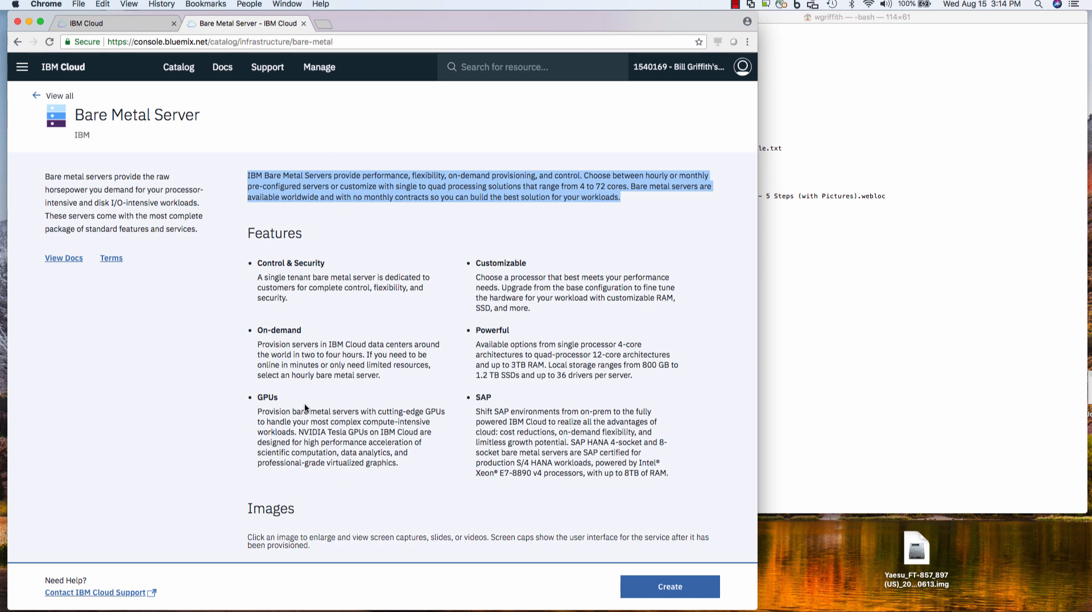
{"action": "scroll", "coordinate": [467, 409], "scroll_direction": "down", "scroll_amount": 3}
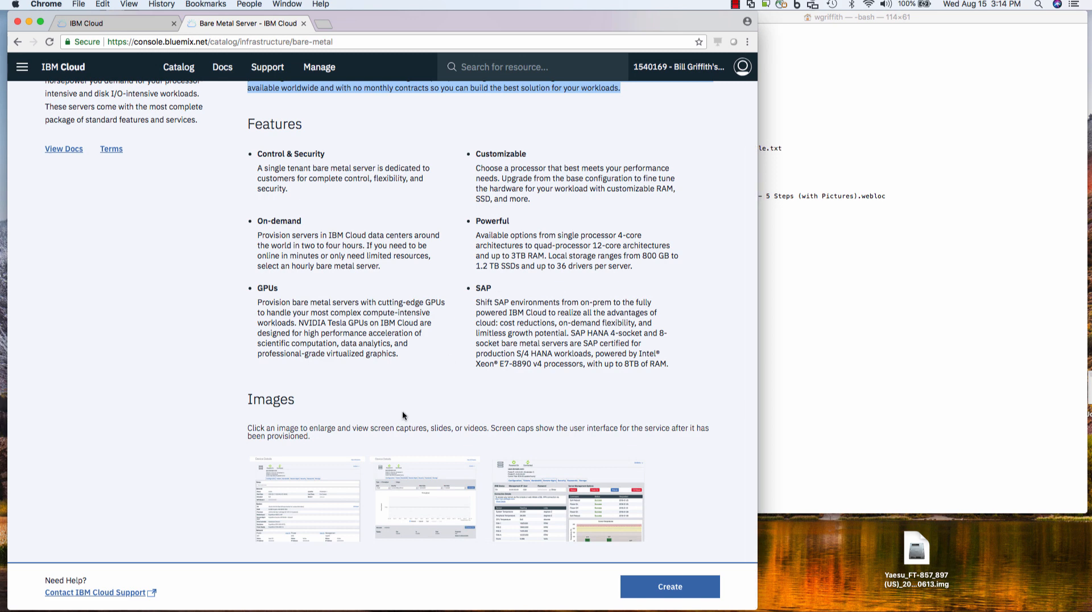
{"action": "left_click", "coordinate": [669, 585]}
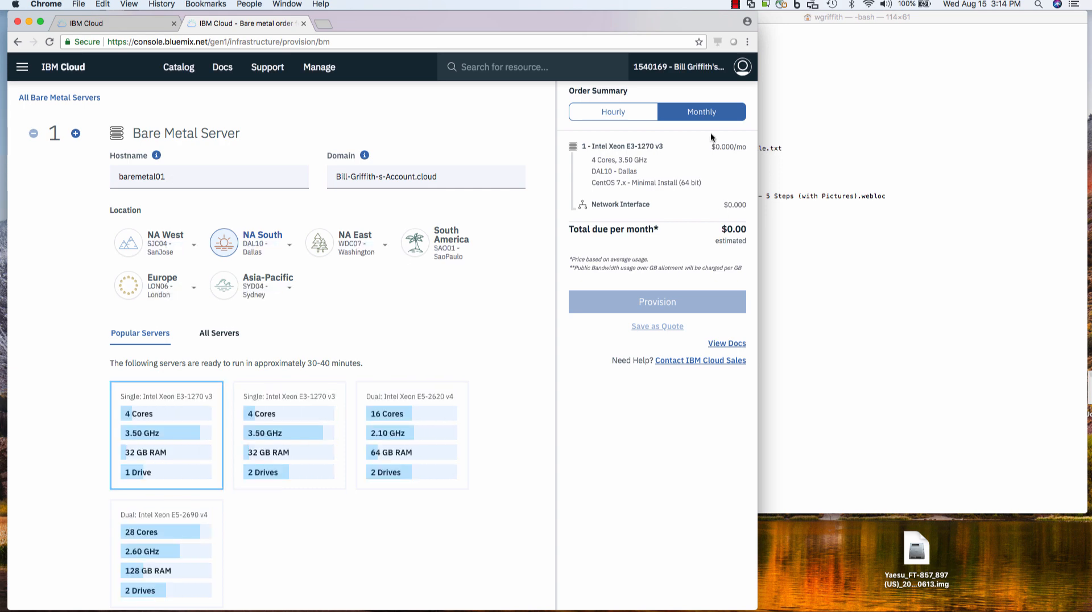
- Switch the order to hourly billing in the SYD04 Sydney data centre and list All Servers
{"action": "left_click", "coordinate": [627, 117]}
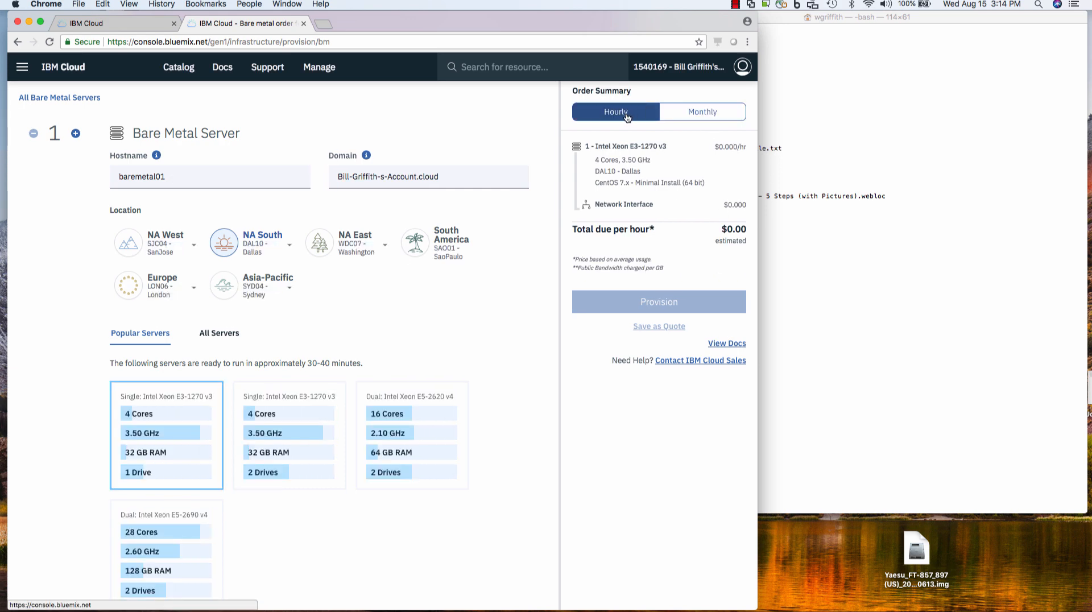
{"action": "left_click", "coordinate": [264, 239]}
{"action": "left_click", "coordinate": [281, 247]}
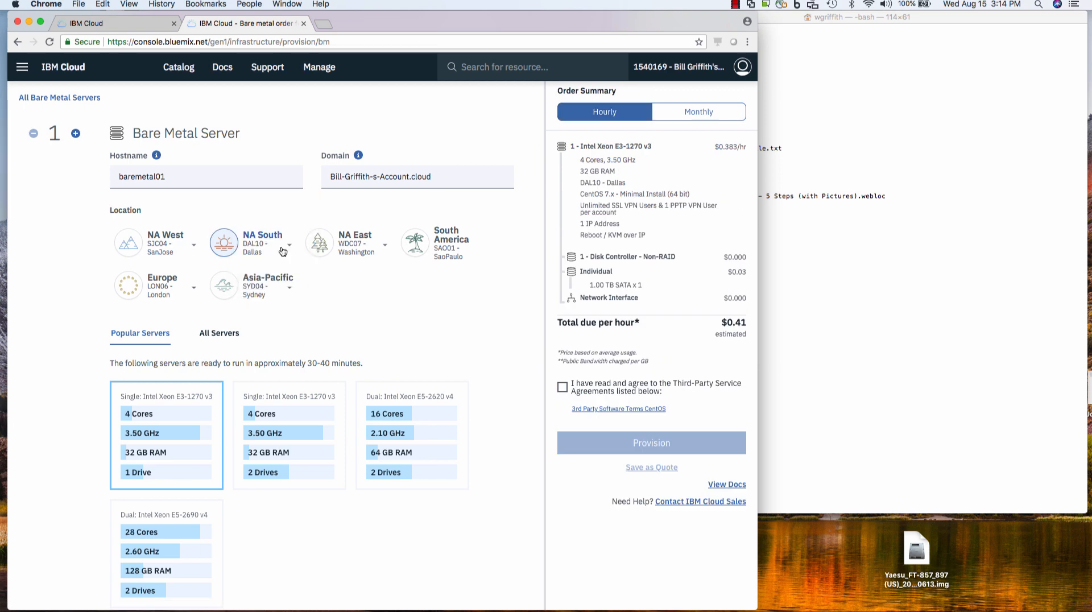
{"action": "left_click", "coordinate": [176, 287]}
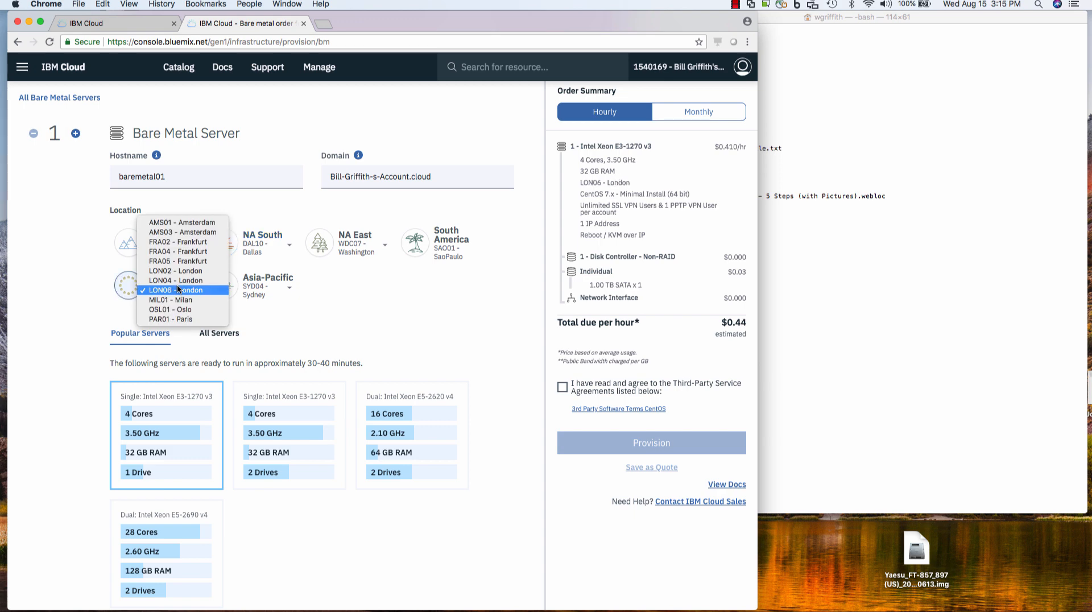
{"action": "left_click", "coordinate": [378, 301]}
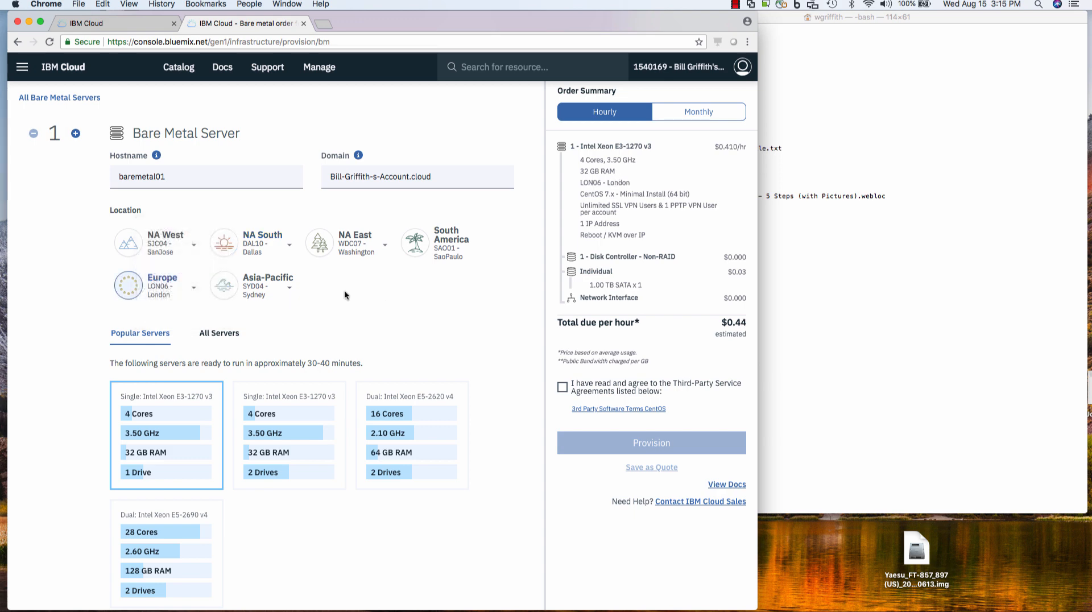
{"action": "left_click", "coordinate": [282, 289]}
{"action": "left_click", "coordinate": [429, 301]}
{"action": "scroll", "coordinate": [429, 304], "scroll_direction": "down", "scroll_amount": 5}
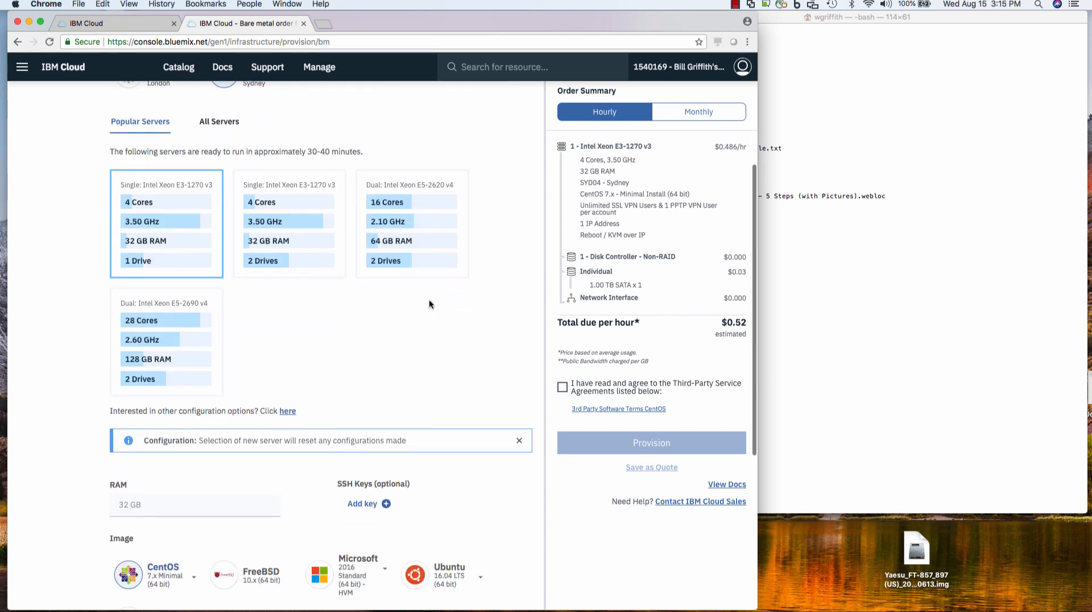
{"action": "left_click", "coordinate": [219, 121]}
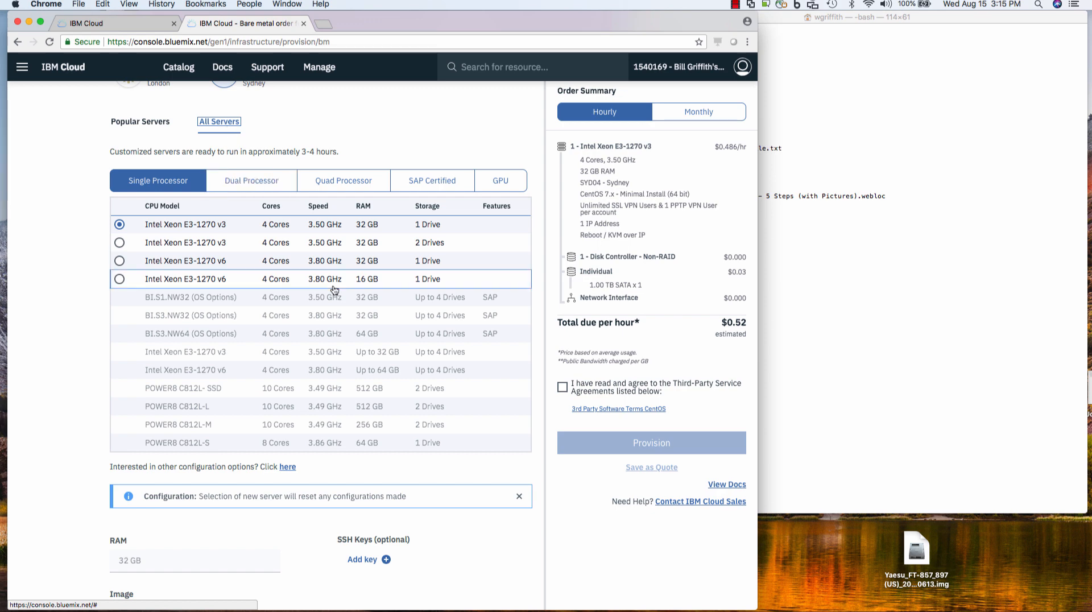
{"action": "left_click", "coordinate": [432, 180]}
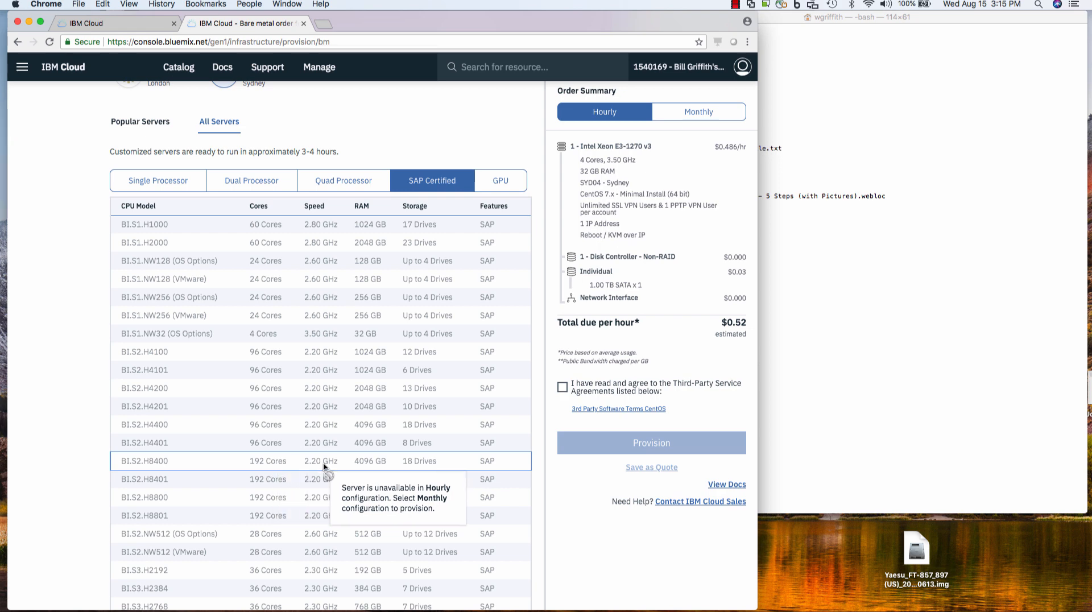
{"action": "left_click", "coordinate": [501, 180]}
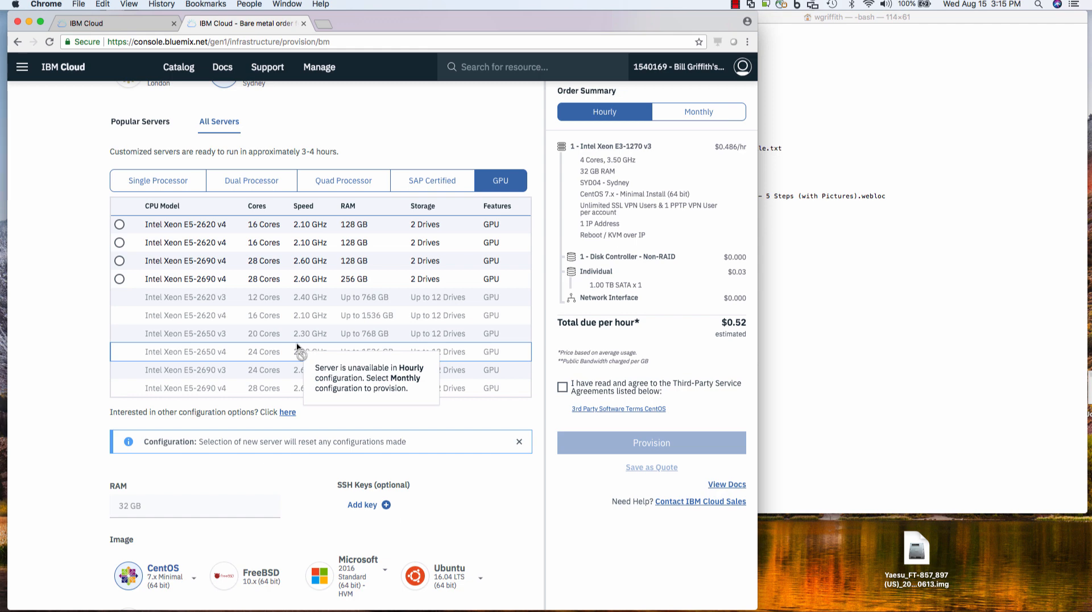
{"action": "scroll", "coordinate": [297, 350], "scroll_direction": "down", "scroll_amount": 3}
{"action": "scroll", "coordinate": [296, 350], "scroll_direction": "up", "scroll_amount": 3}
{"action": "left_click", "coordinate": [254, 191]}
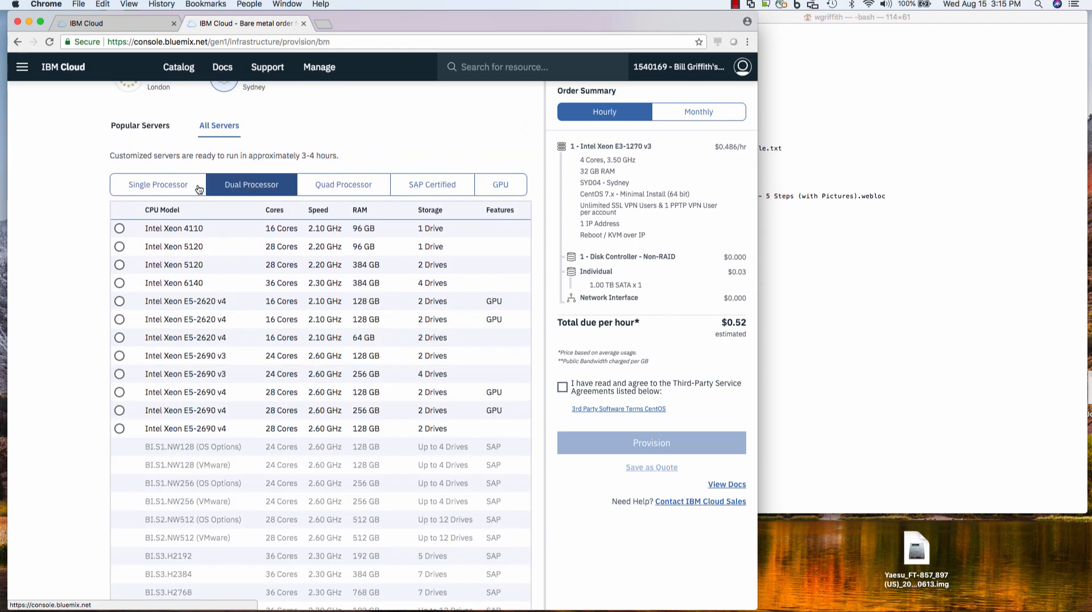
{"action": "left_click", "coordinate": [170, 186]}
{"action": "scroll", "coordinate": [345, 407], "scroll_direction": "down", "scroll_amount": 5}
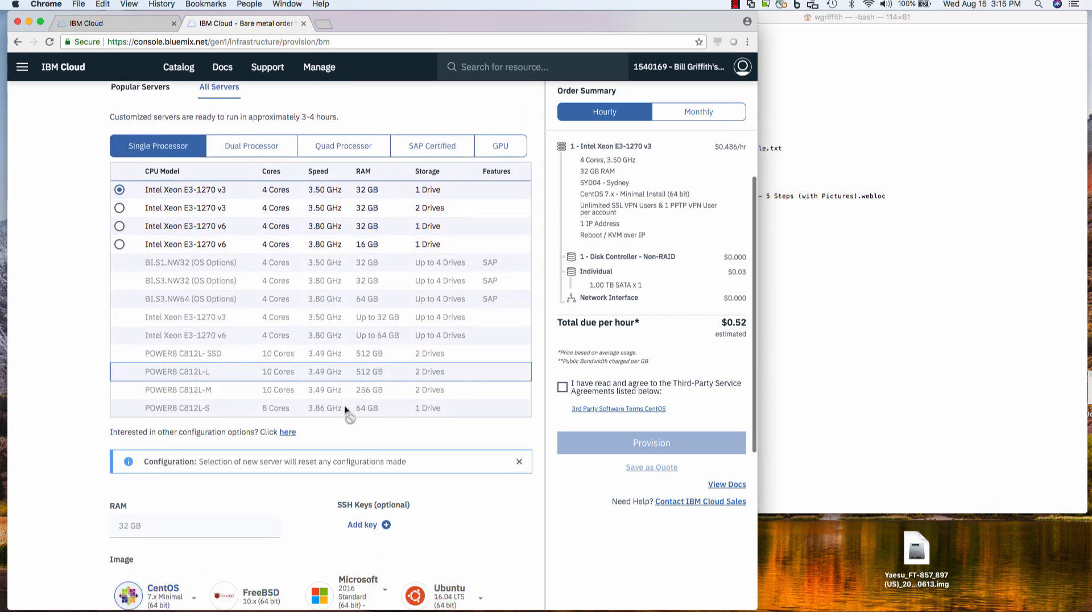
{"action": "scroll", "coordinate": [346, 409], "scroll_direction": "up", "scroll_amount": 5}
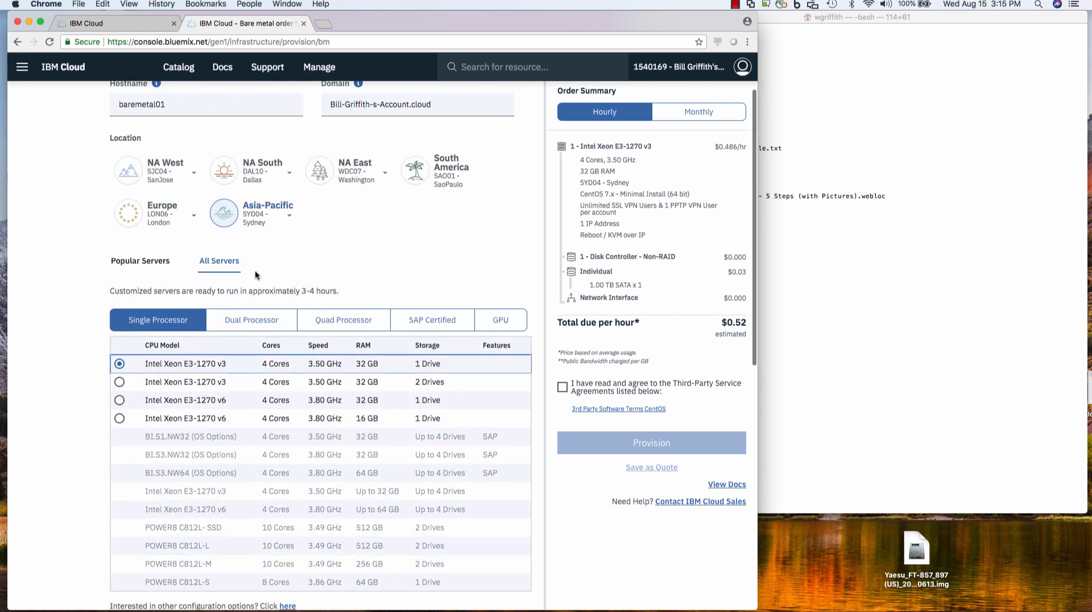
{"action": "left_click", "coordinate": [144, 262]}
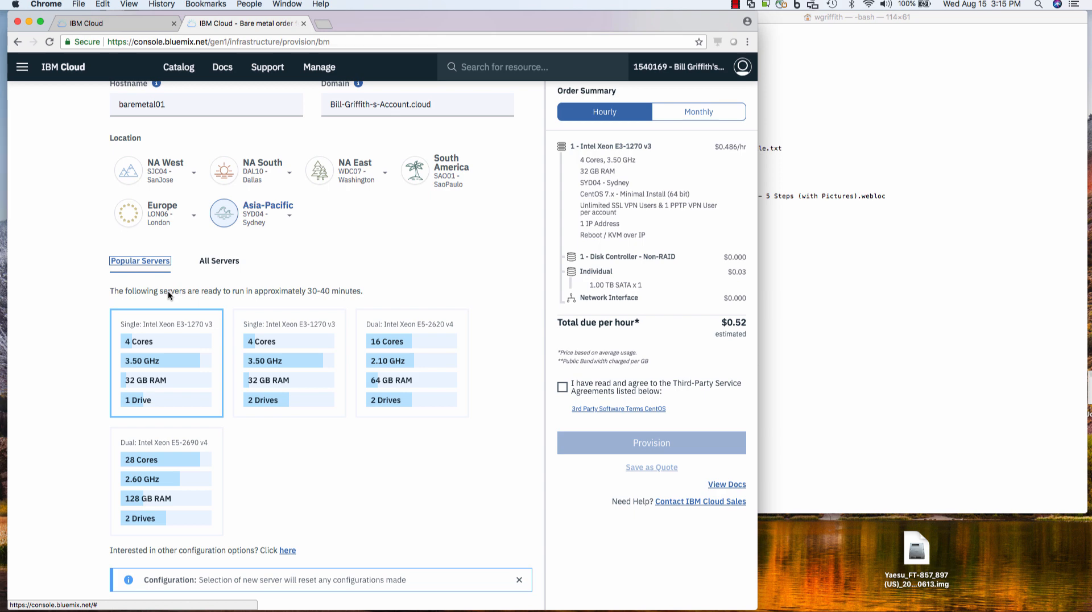
- Select the 4-core 32 GB Xeon E3-1270 v3 server at $0.34/hour and begin adding an SSH key
{"action": "scroll", "coordinate": [333, 493], "scroll_direction": "down", "scroll_amount": 5}
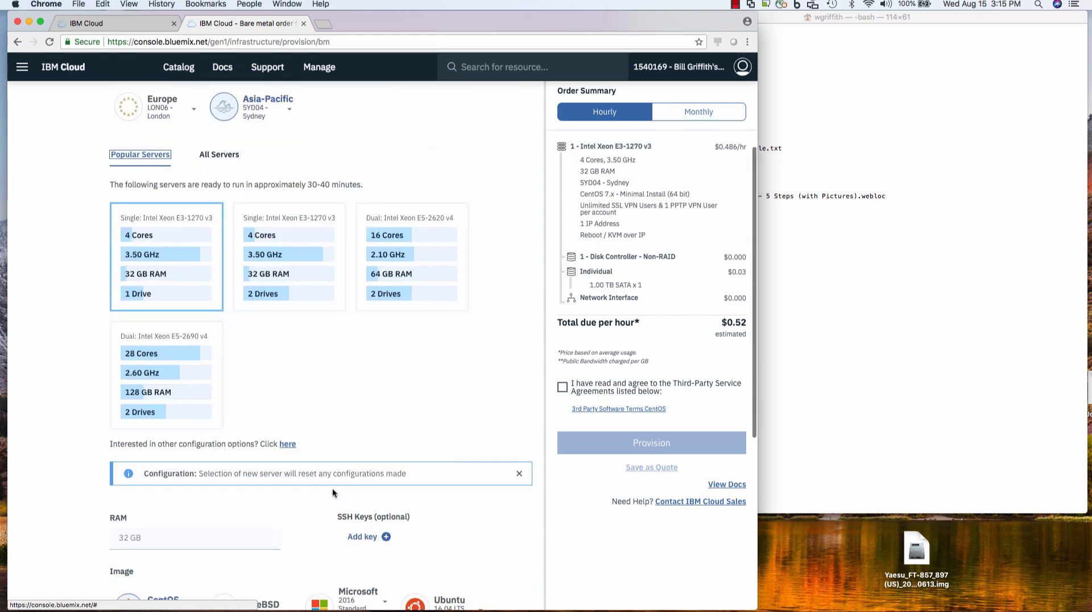
{"action": "left_click", "coordinate": [181, 211]}
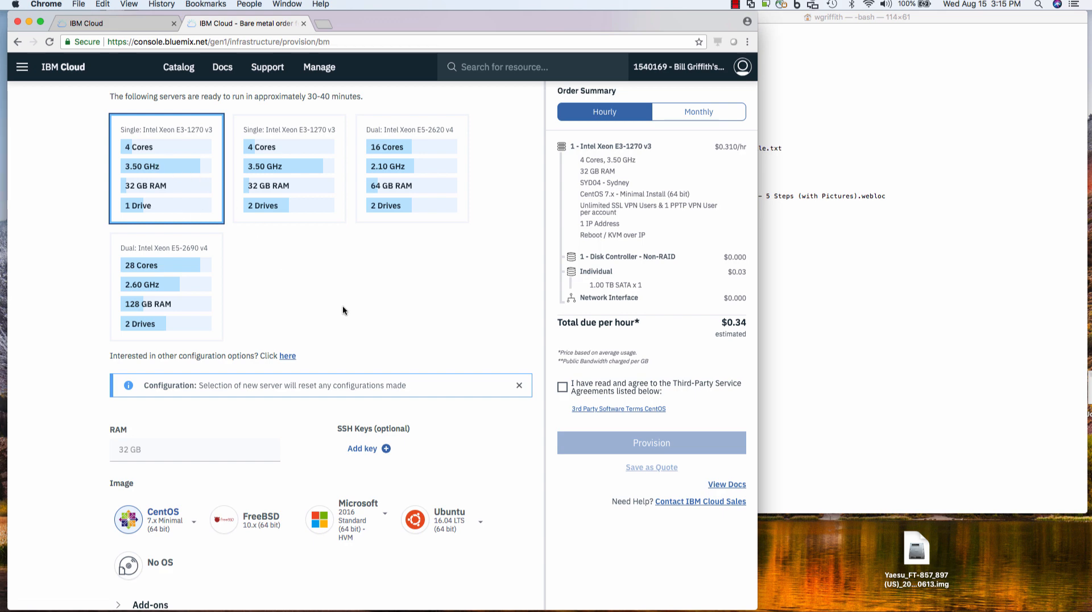
{"action": "scroll", "coordinate": [346, 322], "scroll_direction": "down", "scroll_amount": 5}
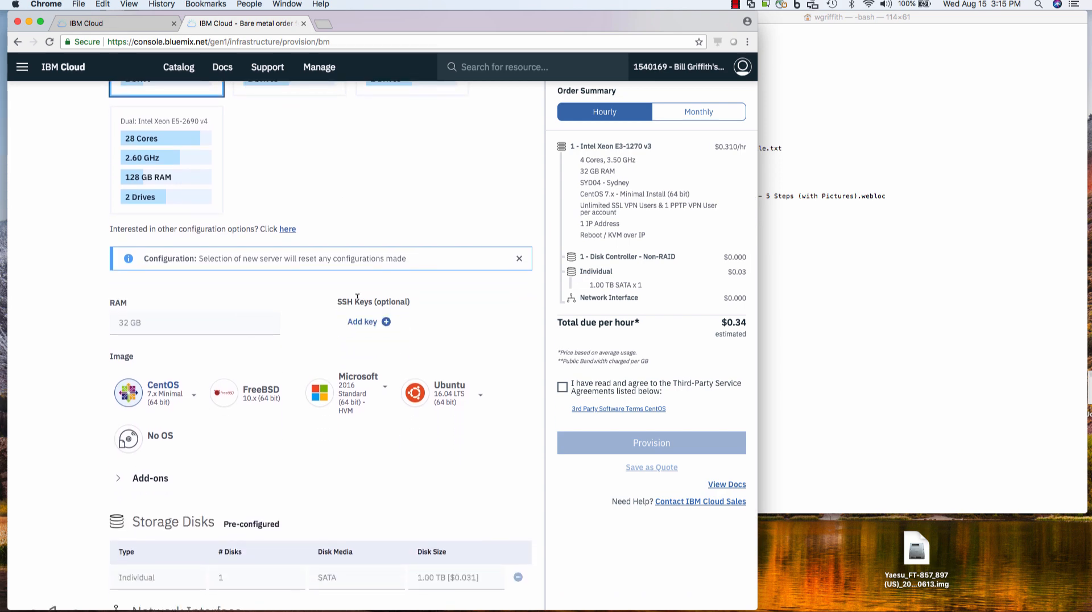
{"action": "left_click", "coordinate": [373, 321]}
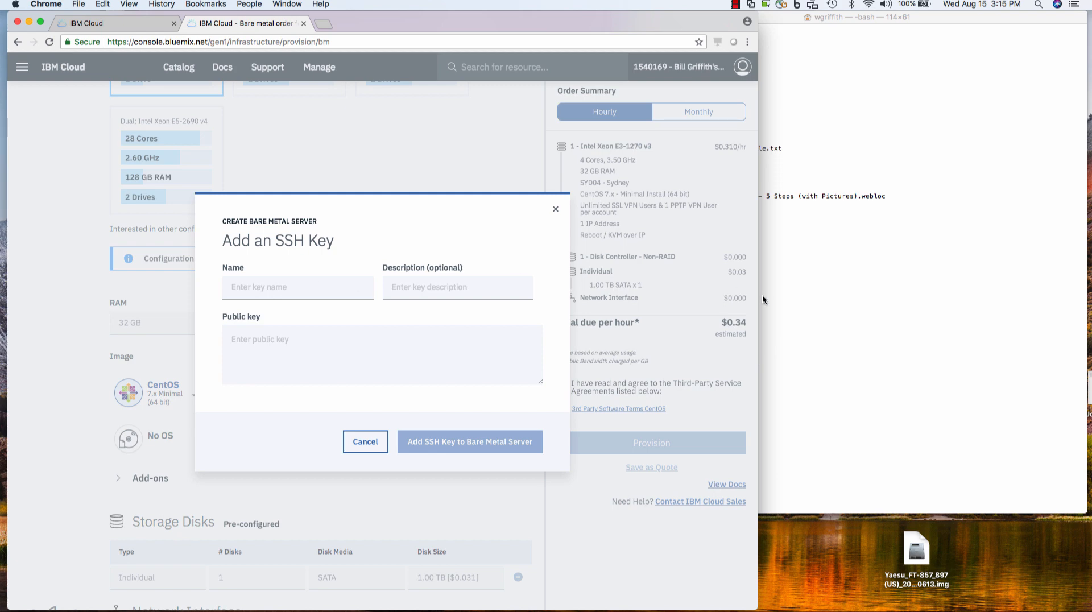
{"action": "left_click", "coordinate": [827, 300]}
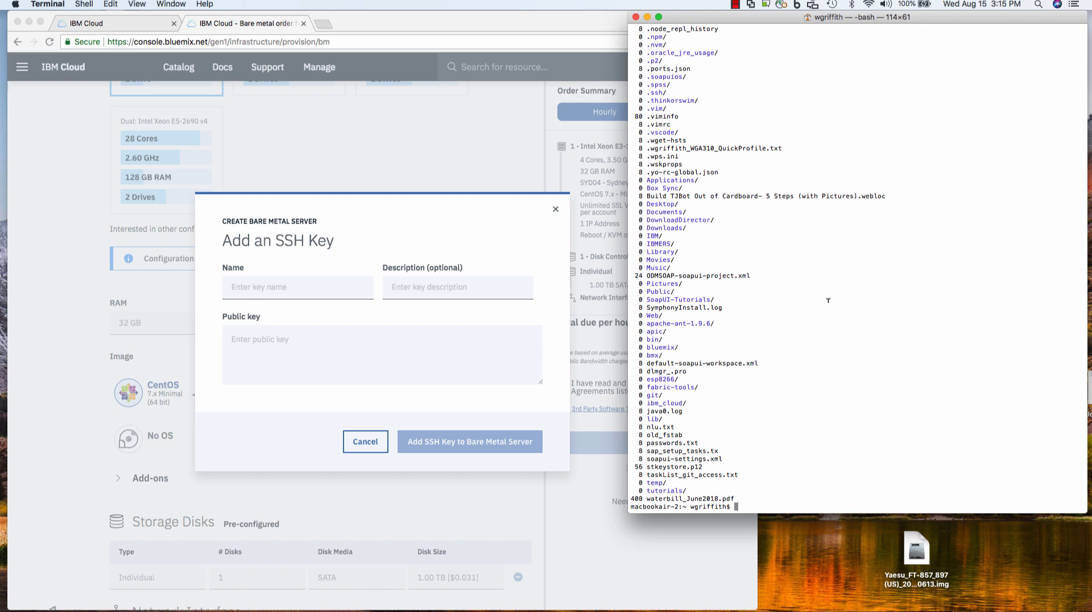
- Run ssh-keygen to overwrite id_rsa with a new passphrase-free RSA key pair
{"action": "type", "text": "ssh-keygen"}
{"action": "key", "text": "Return"}
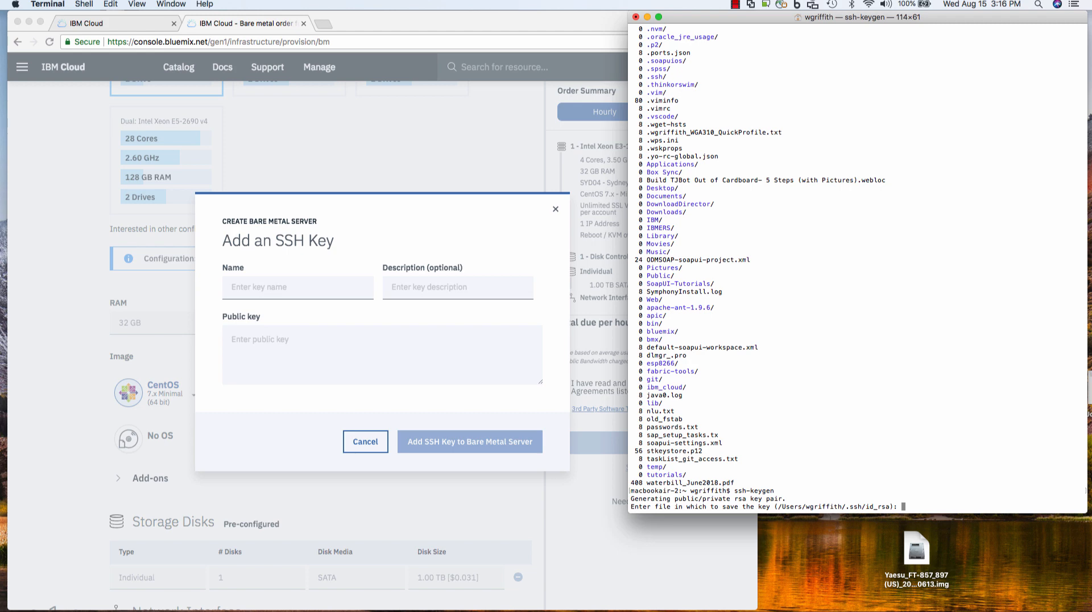
{"action": "key", "text": "Return"}
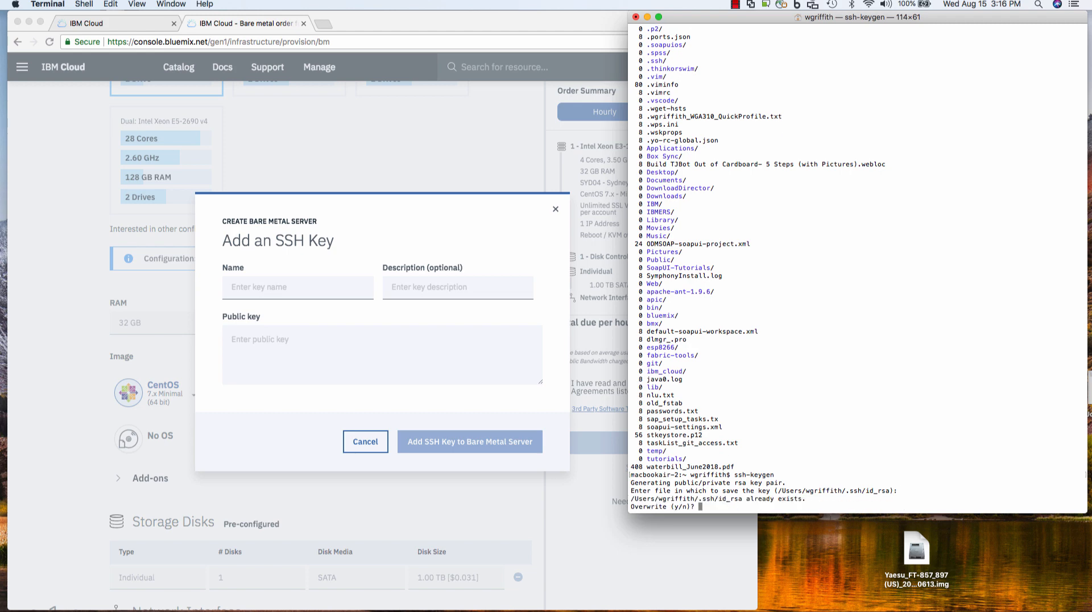
{"action": "type", "text": "y"}
{"action": "key", "text": "Return"}
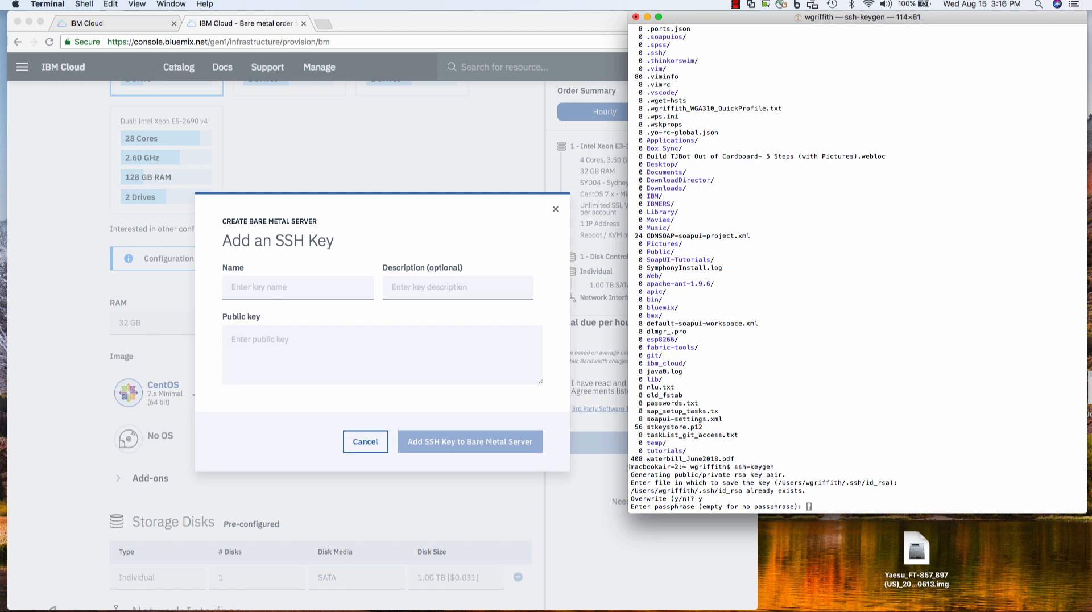
{"action": "key", "text": "Return"}
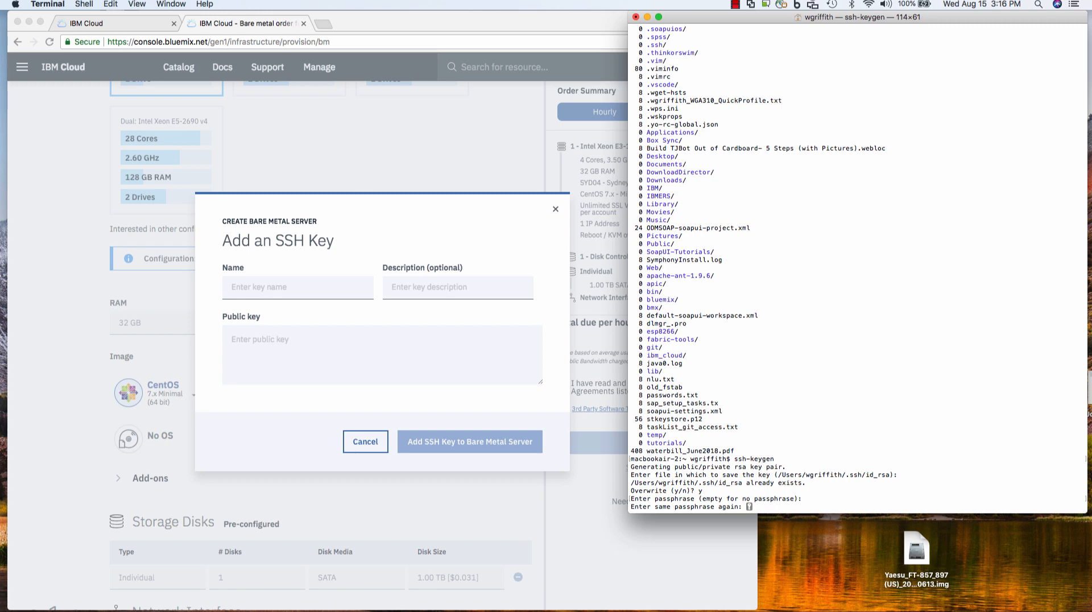
{"action": "key", "text": "Return"}
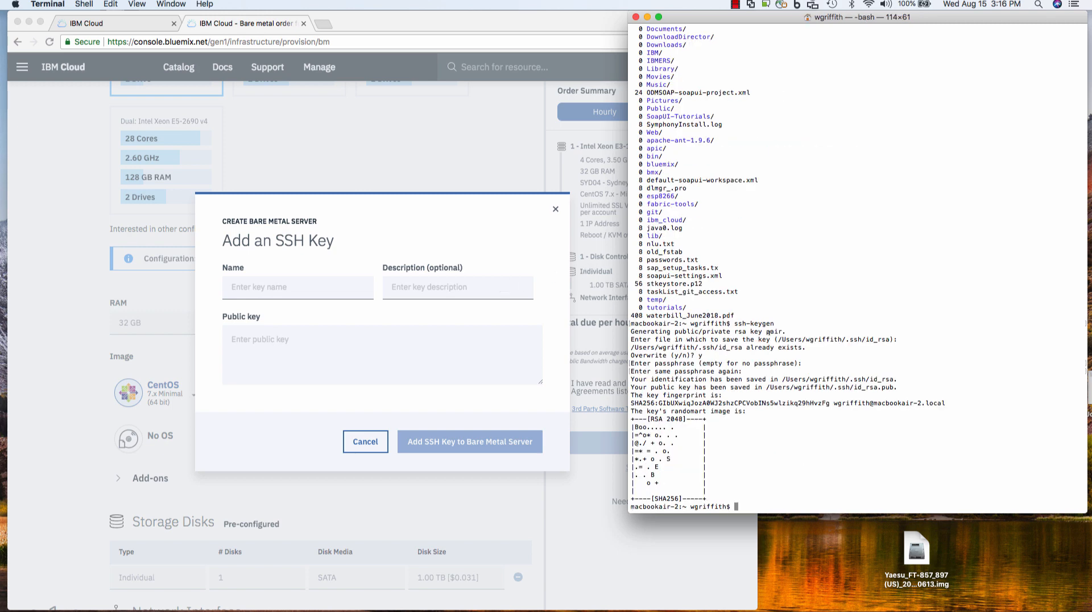
- List ~/.ssh to confirm id_rsa.pub is there
{"action": "type", "text": "ls ~/.ssh"}
{"action": "key", "text": "Return"}
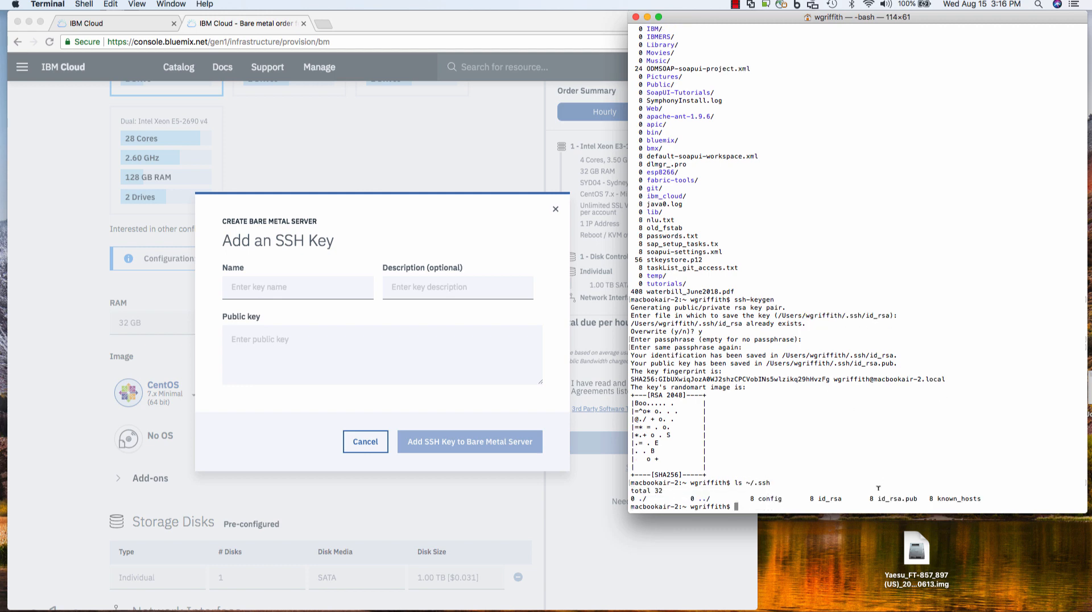
{"action": "left_click_drag", "start_coordinate": [879, 498], "coordinate": [929, 497]}
- Name the new SSH key bills_public
{"action": "left_click", "coordinate": [929, 497]}
{"action": "left_click", "coordinate": [378, 293]}
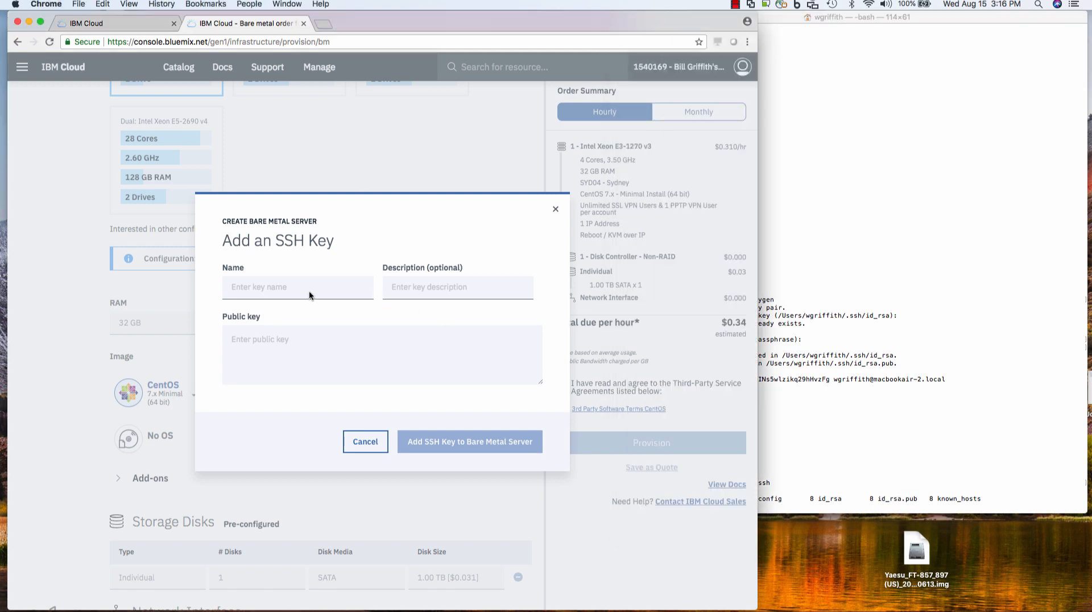
{"action": "left_click", "coordinate": [309, 291]}
{"action": "type", "text": "bills_public"}
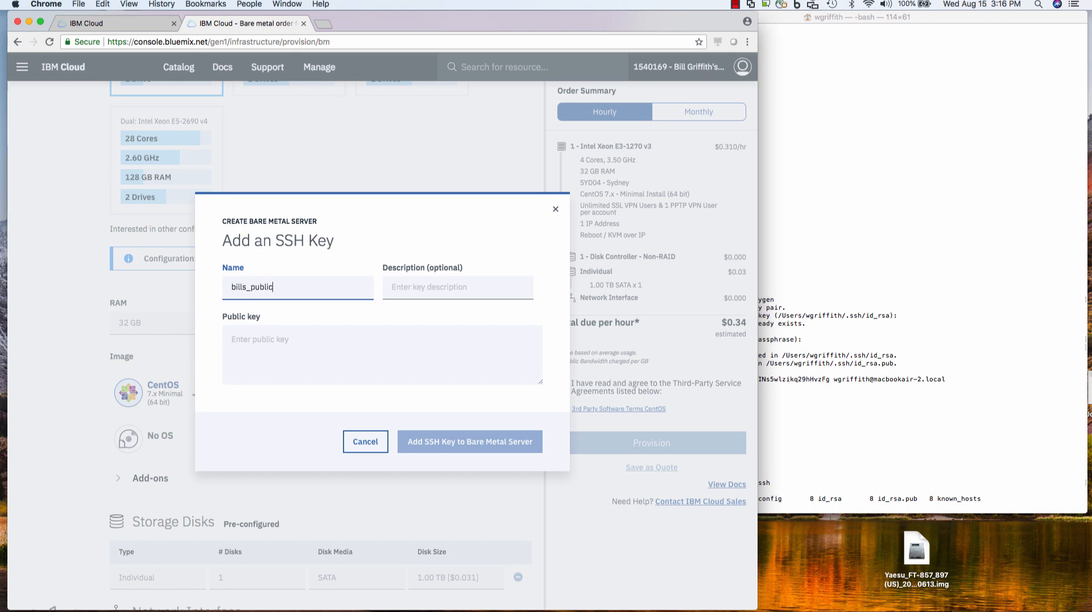
{"action": "key", "text": "Tab"}
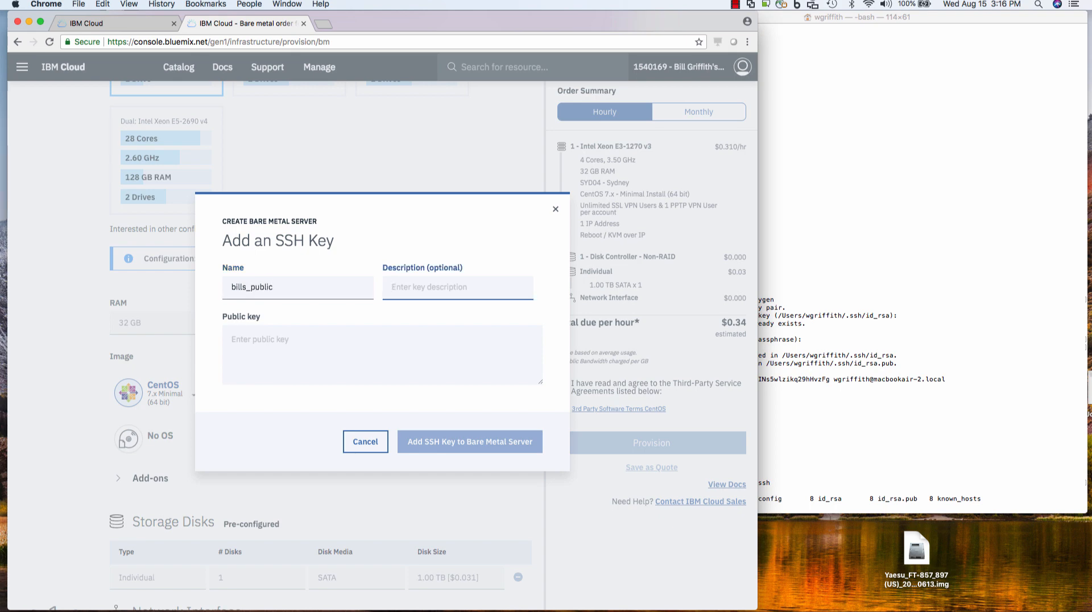
- Print .ssh/id_rsa.pub in Terminal and copy the public key text
{"action": "left_click", "coordinate": [940, 458]}
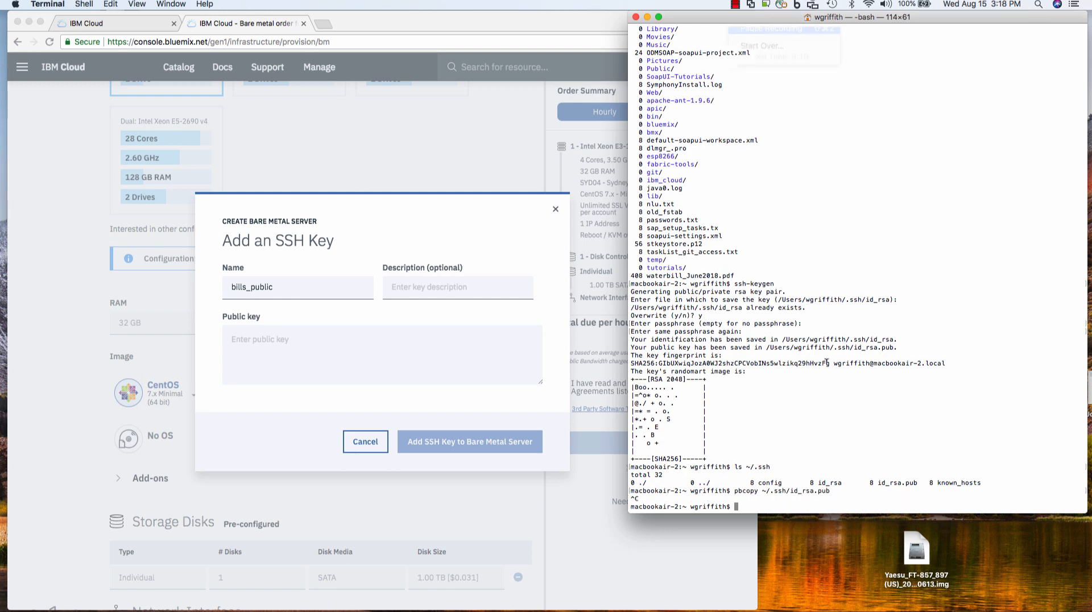
{"action": "type", "text": "cat .ssh/"}
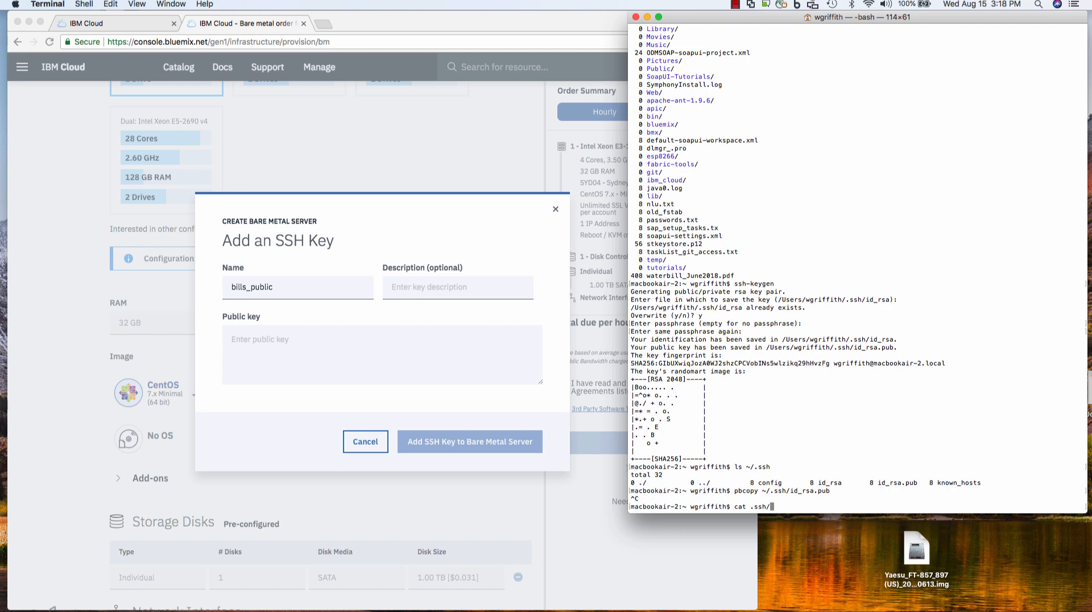
{"action": "type", "text": "id_rsa.pub"}
{"action": "key", "text": "Return"}
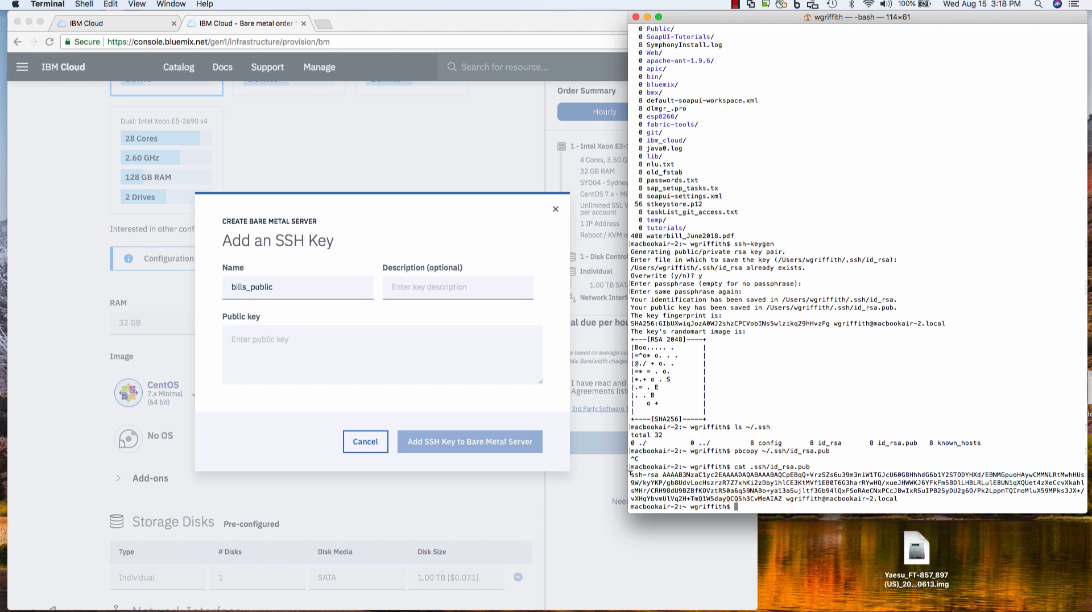
{"action": "left_click_drag", "start_coordinate": [629, 470], "coordinate": [897, 498]}
{"action": "right_click", "coordinate": [762, 441]}
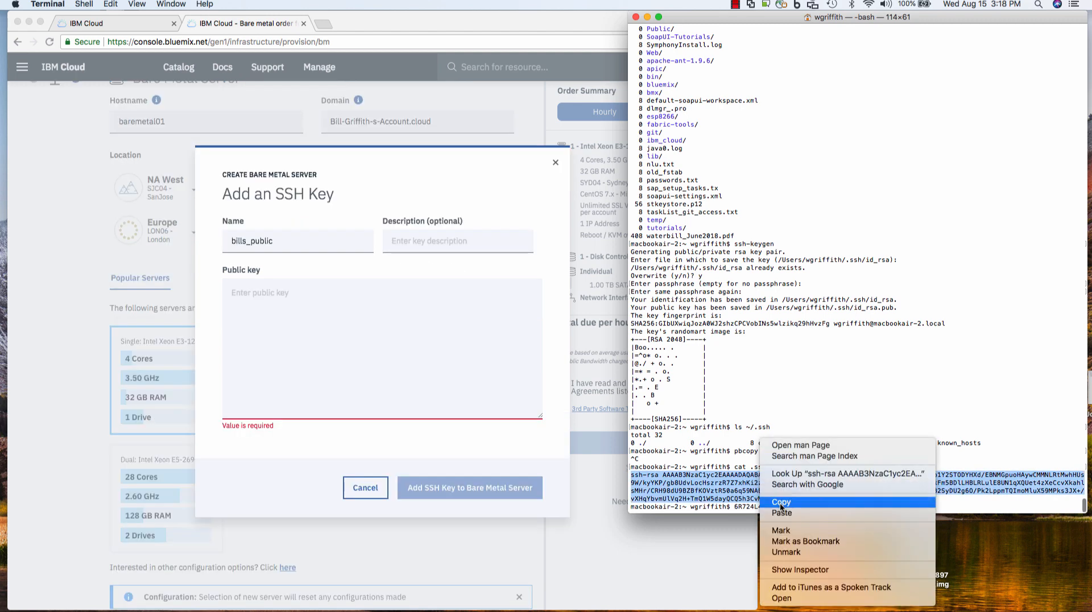
{"action": "left_click", "coordinate": [781, 503]}
- Paste the public key into the Public key field and attach it to the order
{"action": "left_click", "coordinate": [380, 373]}
{"action": "right_click", "coordinate": [381, 373]}
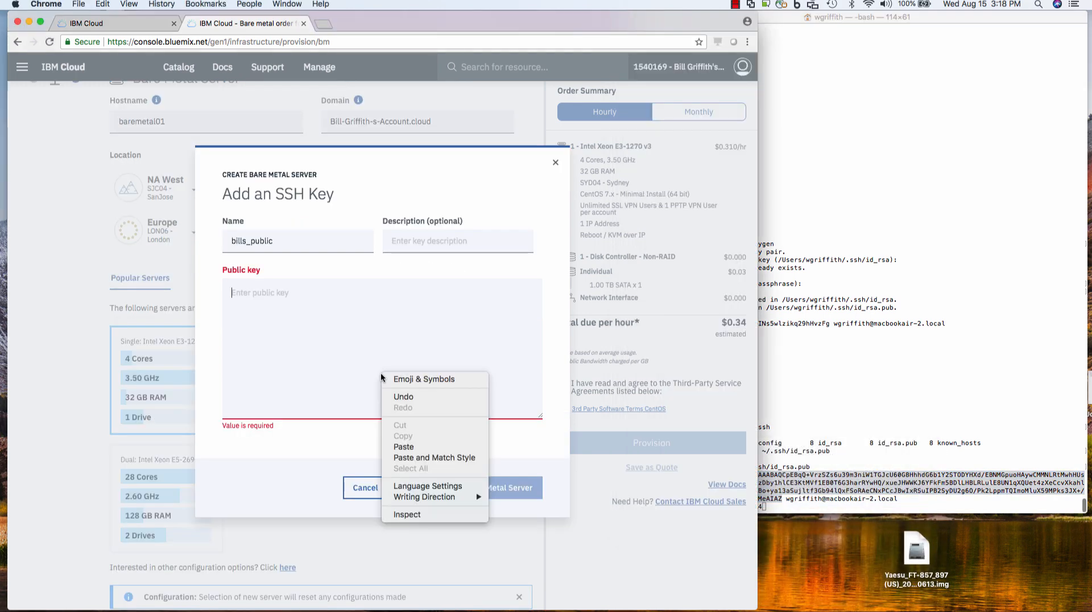
{"action": "left_click", "coordinate": [410, 447]}
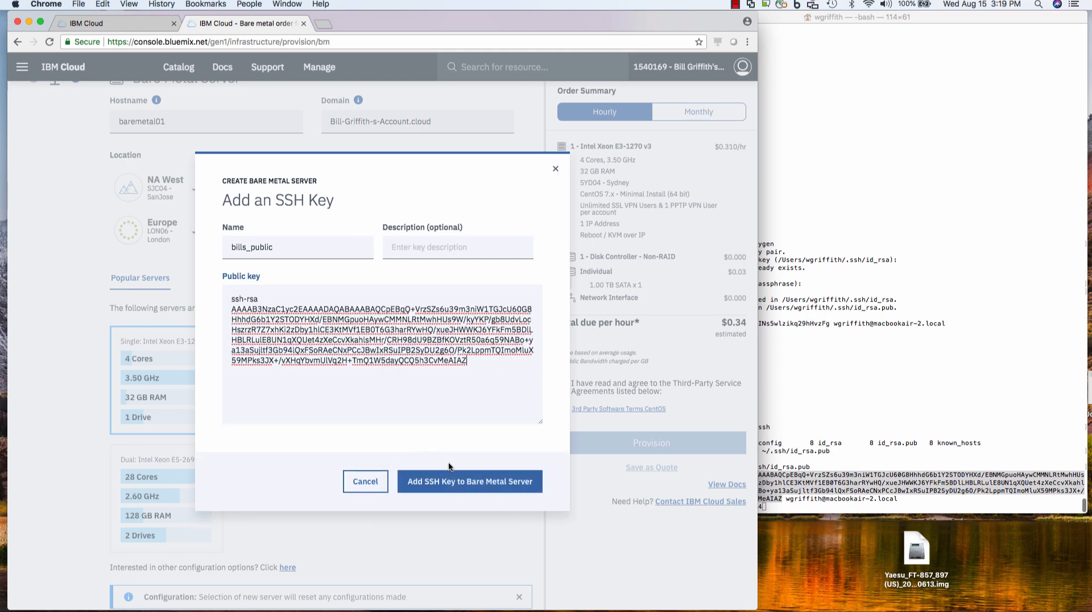
{"action": "left_click", "coordinate": [447, 481]}
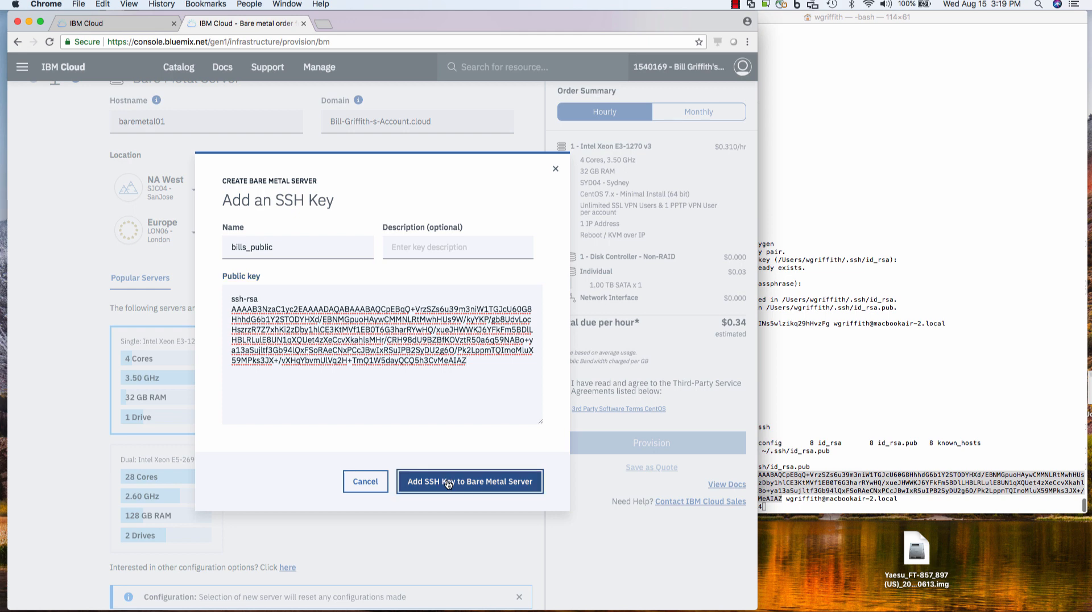
{"action": "scroll", "coordinate": [448, 484], "scroll_direction": "down", "scroll_amount": 8}
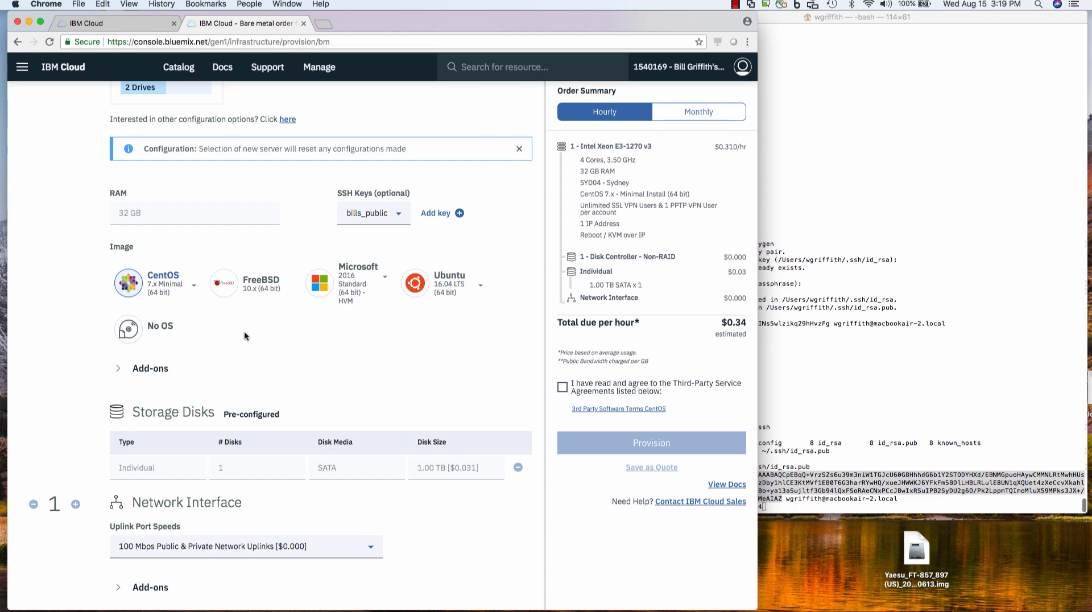
- Look at the FreeBSD and Windows Server 2016 images, then keep CentOS 7.x Minimal
{"action": "left_click", "coordinate": [191, 285]}
{"action": "left_click", "coordinate": [261, 284]}
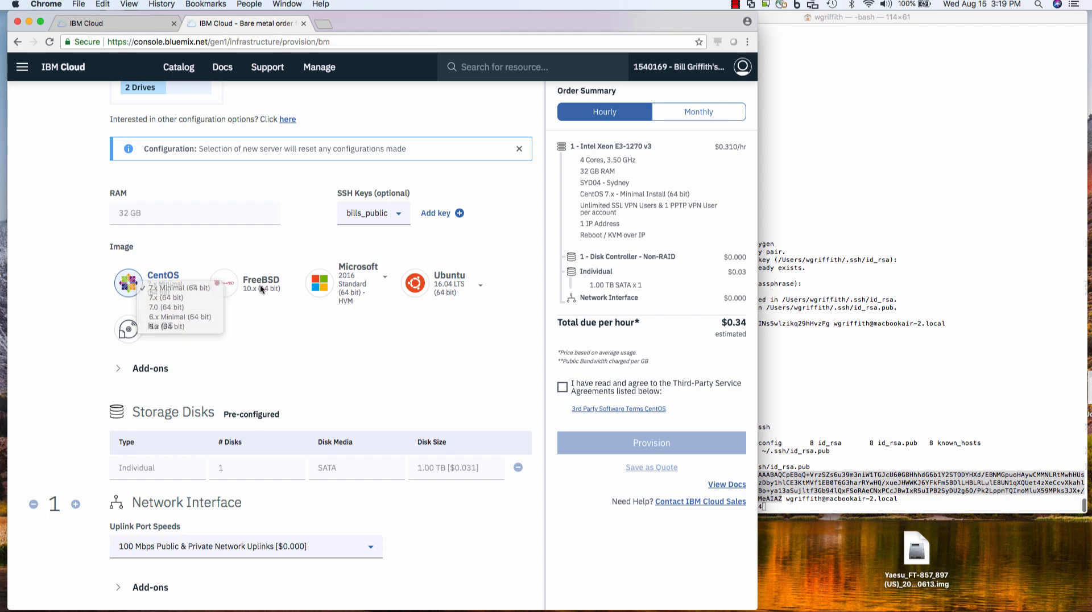
{"action": "left_click", "coordinate": [272, 287]}
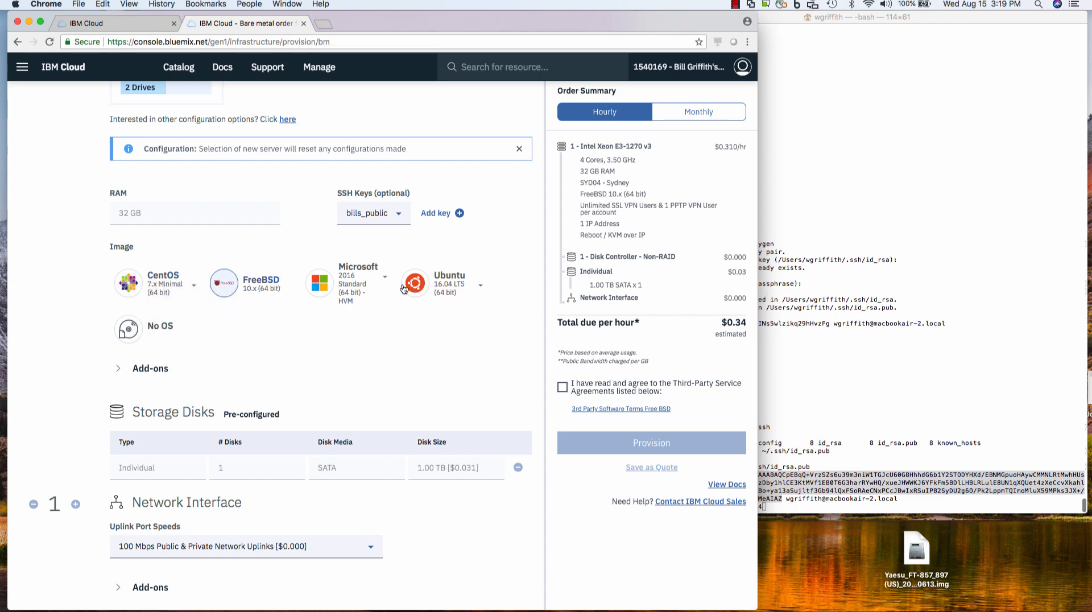
{"action": "left_click", "coordinate": [356, 279]}
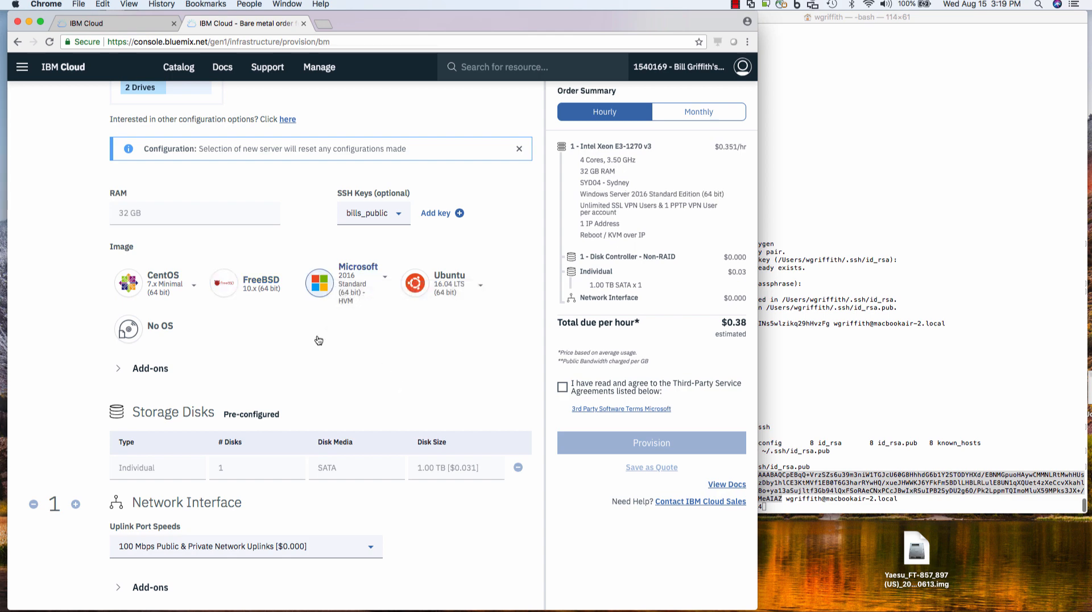
{"action": "left_click", "coordinate": [162, 286]}
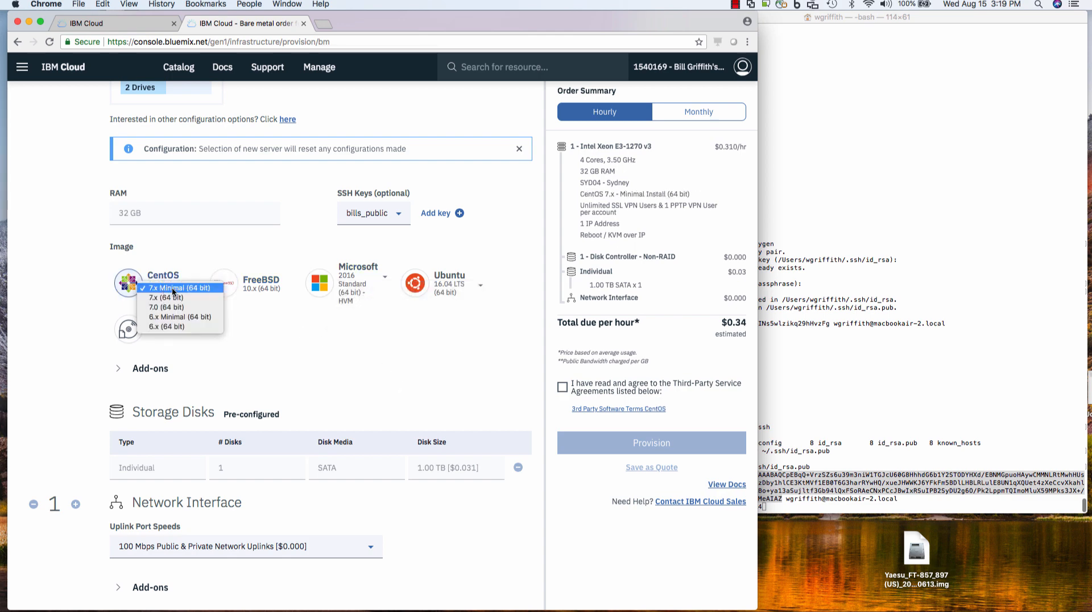
{"action": "left_click", "coordinate": [175, 288]}
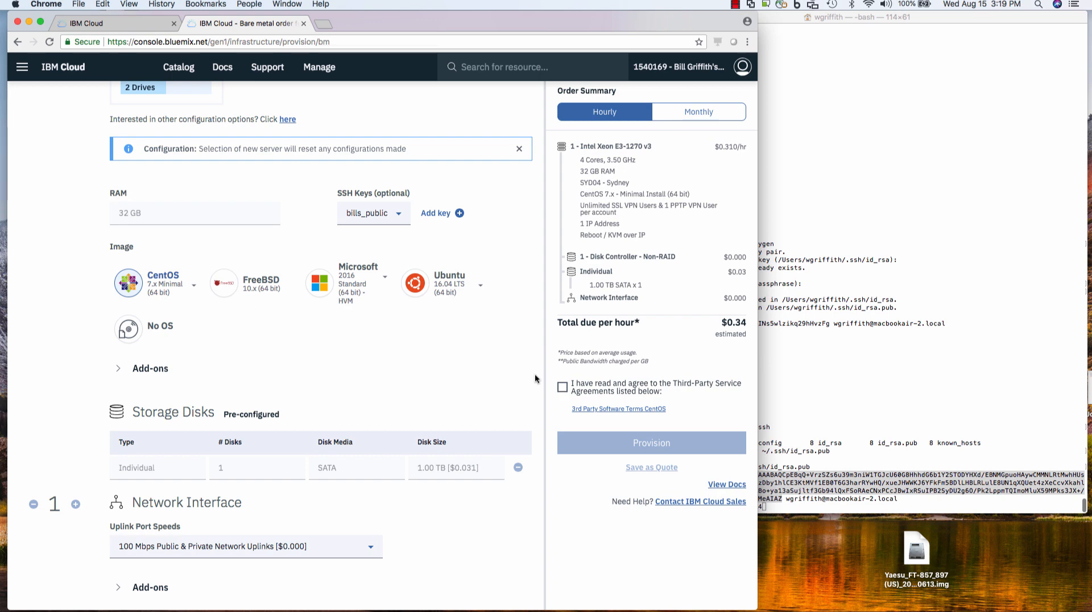
- Accept the third-party service terms and provision the hourly bare metal server
{"action": "left_click", "coordinate": [562, 387]}
{"action": "scroll", "coordinate": [478, 344], "scroll_direction": "up", "scroll_amount": 8}
{"action": "scroll", "coordinate": [478, 343], "scroll_direction": "down", "scroll_amount": 5}
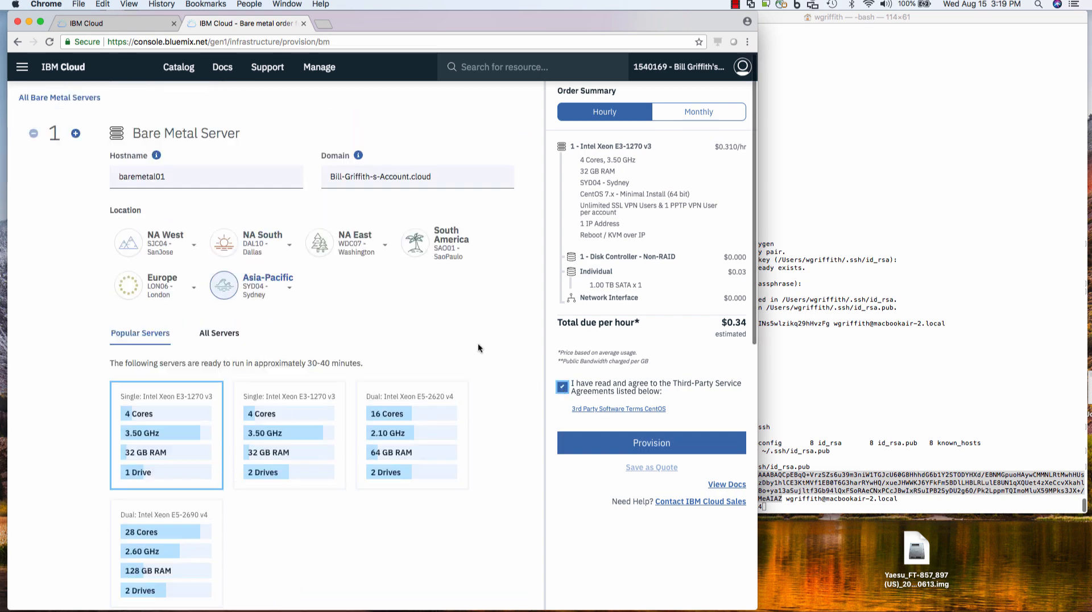
{"action": "scroll", "coordinate": [477, 343], "scroll_direction": "down", "scroll_amount": 4}
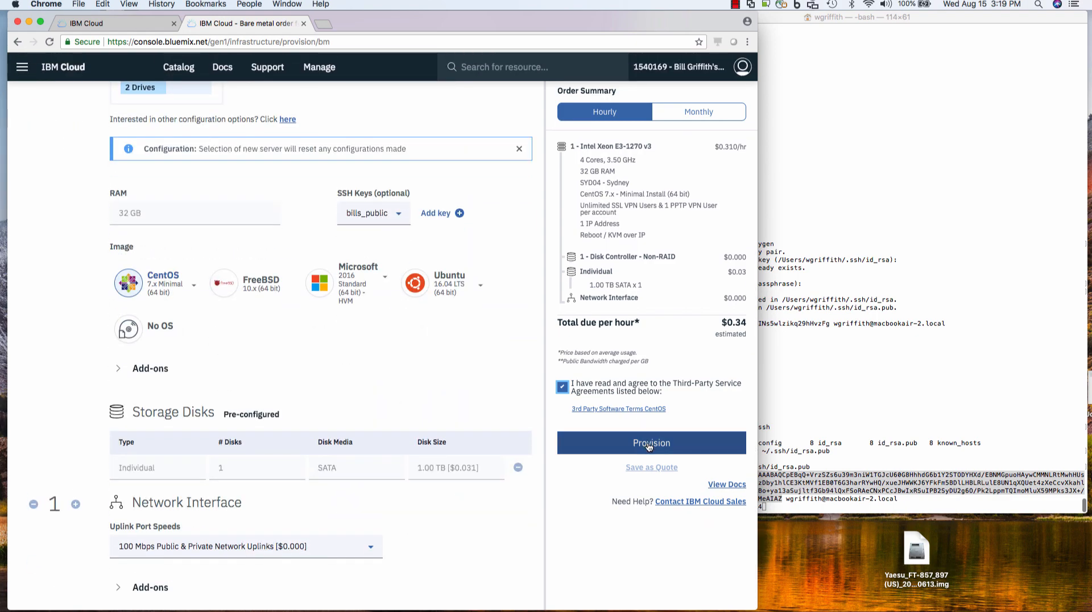
{"action": "left_click", "coordinate": [648, 446]}
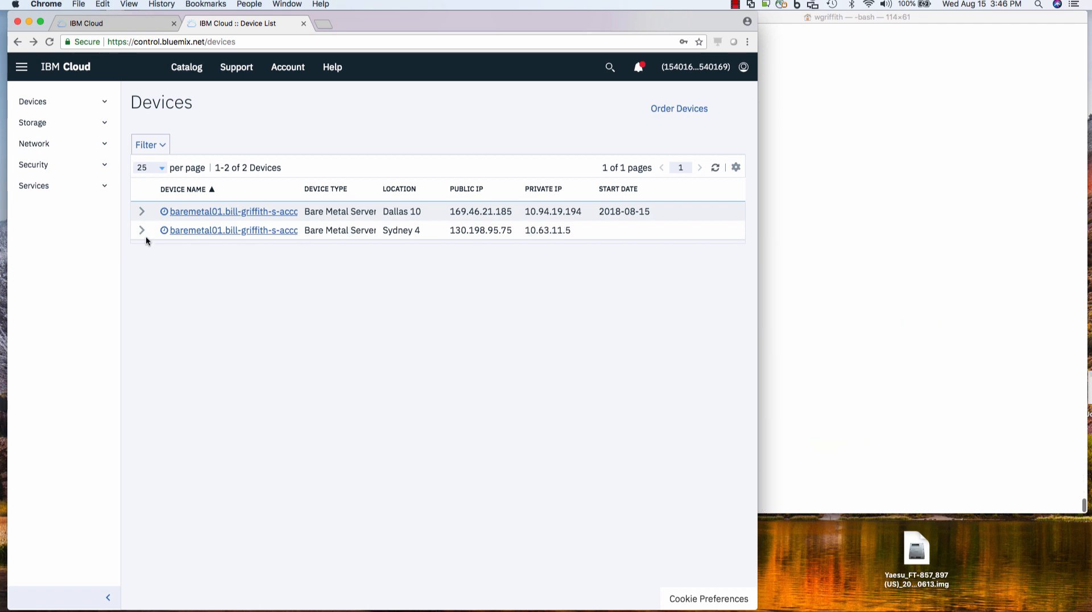
- Add a CentOS credential with the user's login name and password to the Sydney baremetal01 server
{"action": "left_click", "coordinate": [142, 231]}
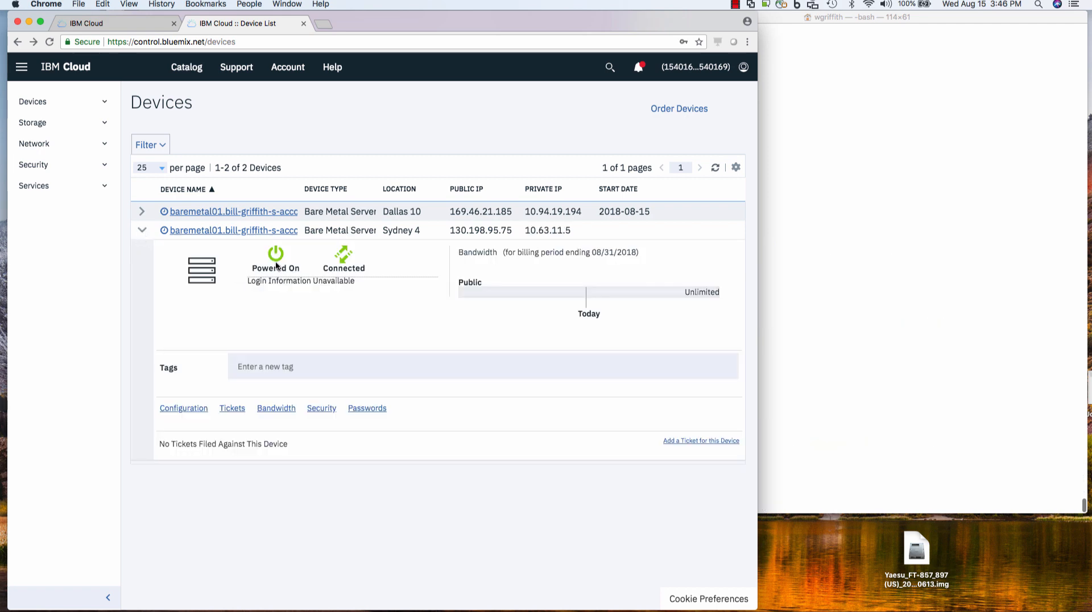
{"action": "left_click", "coordinate": [367, 410]}
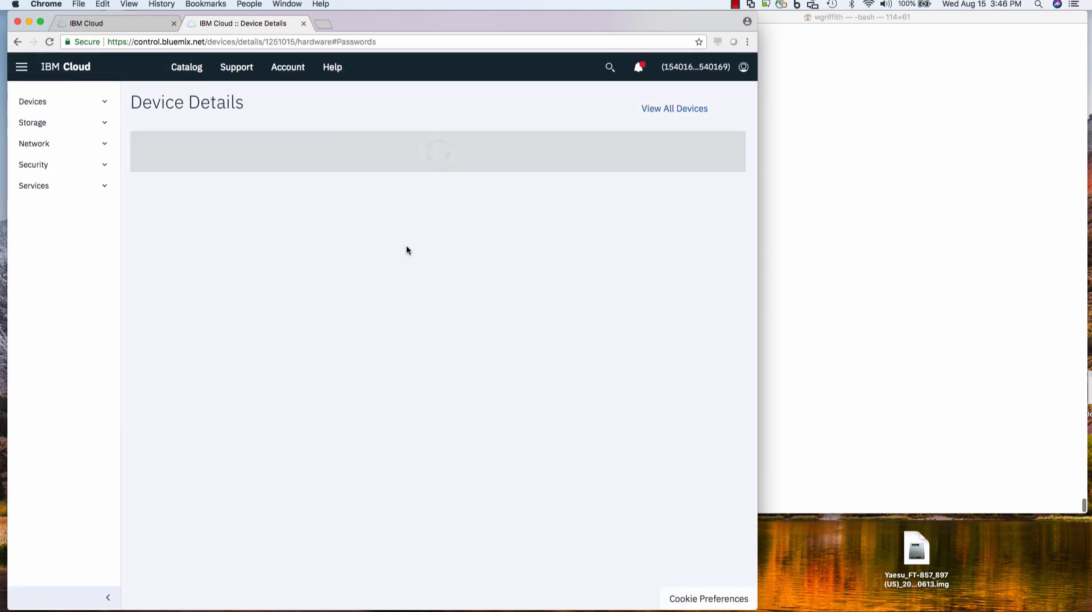
{"action": "left_click", "coordinate": [473, 312]}
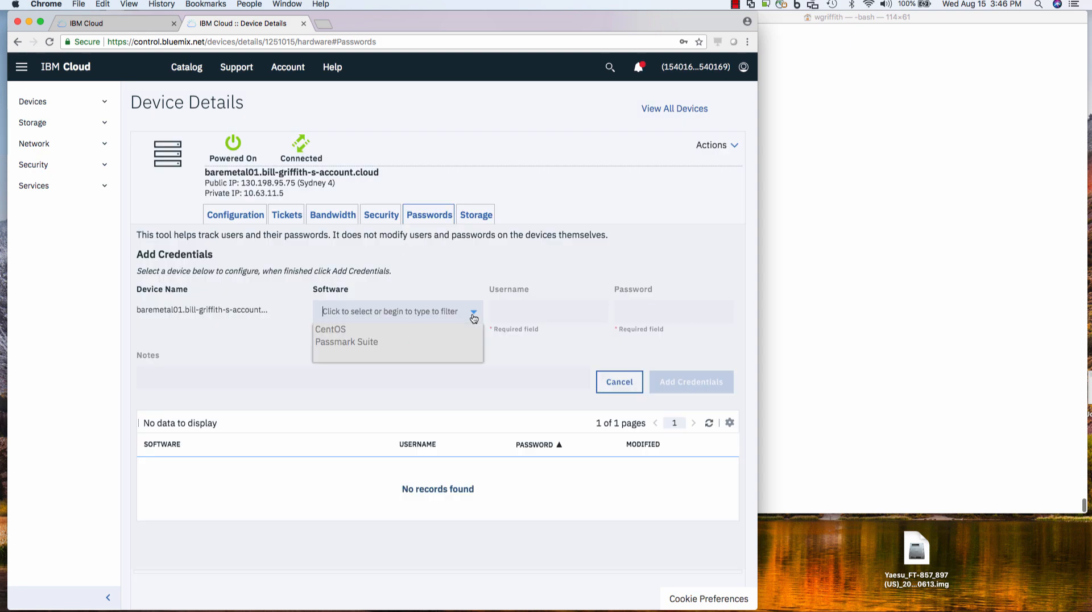
{"action": "left_click", "coordinate": [374, 327]}
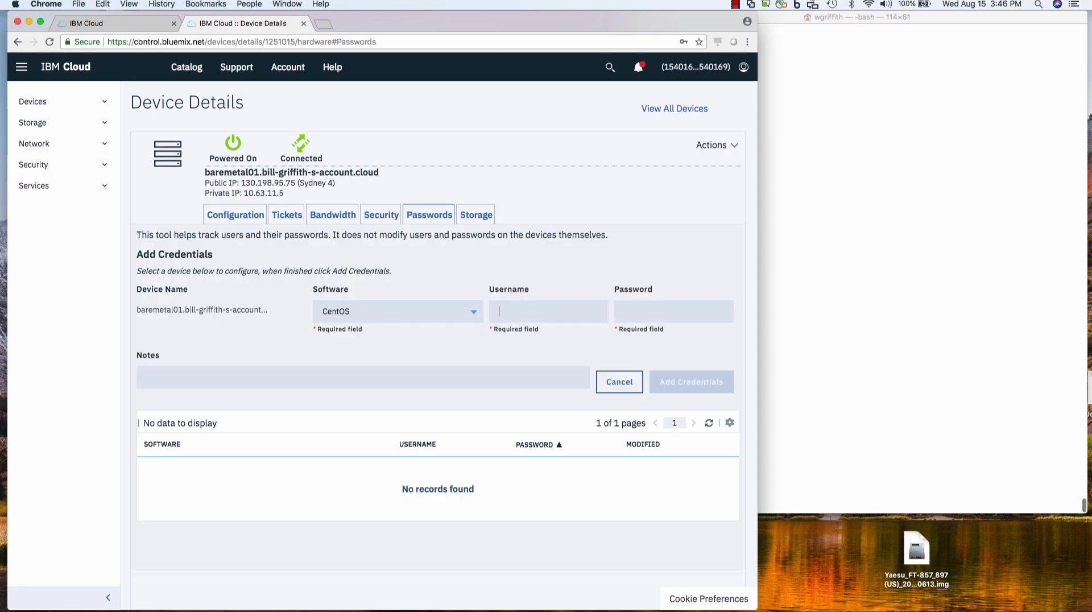
{"action": "type", "text": "bill*********"}
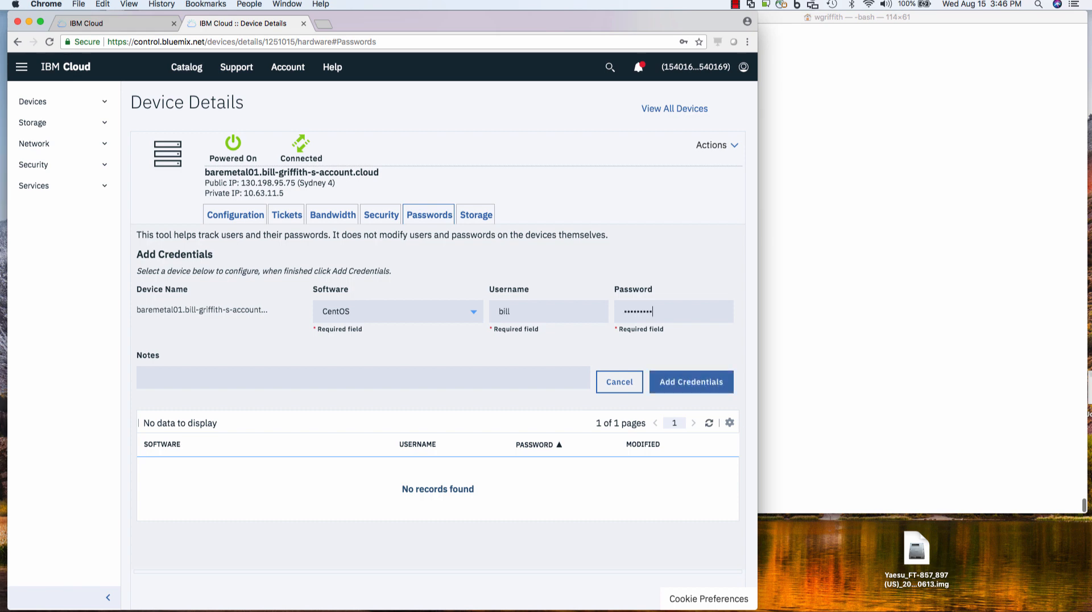
{"action": "left_click", "coordinate": [688, 378]}
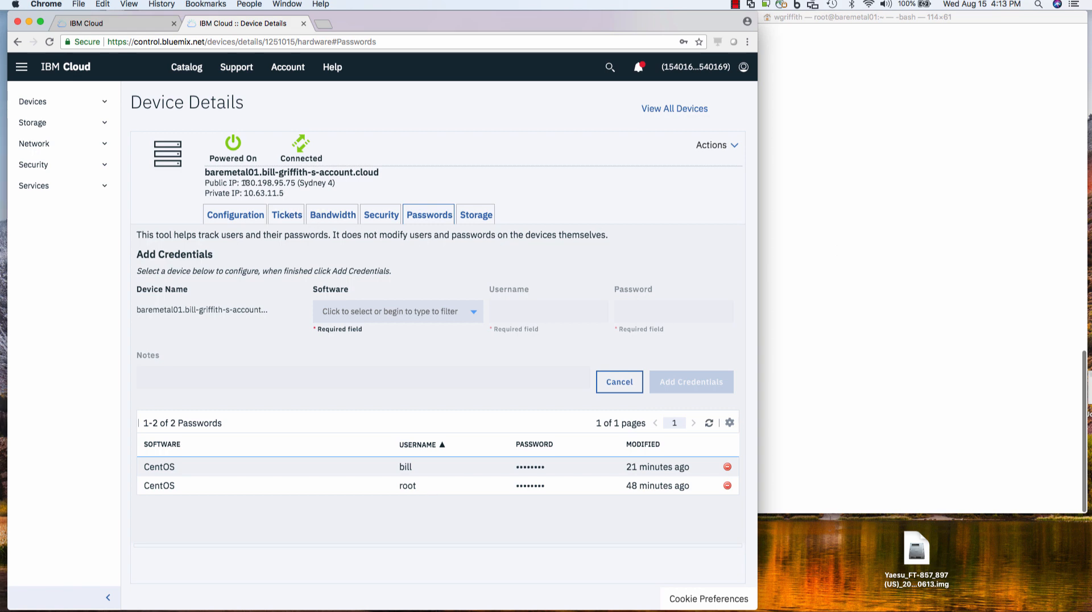
- SSH into 130.198.95.75 as root with ssh -i ~/.ssh/id_rsa
{"action": "left_click_drag", "start_coordinate": [245, 183], "coordinate": [295, 183]}
{"action": "left_click", "coordinate": [783, 190]}
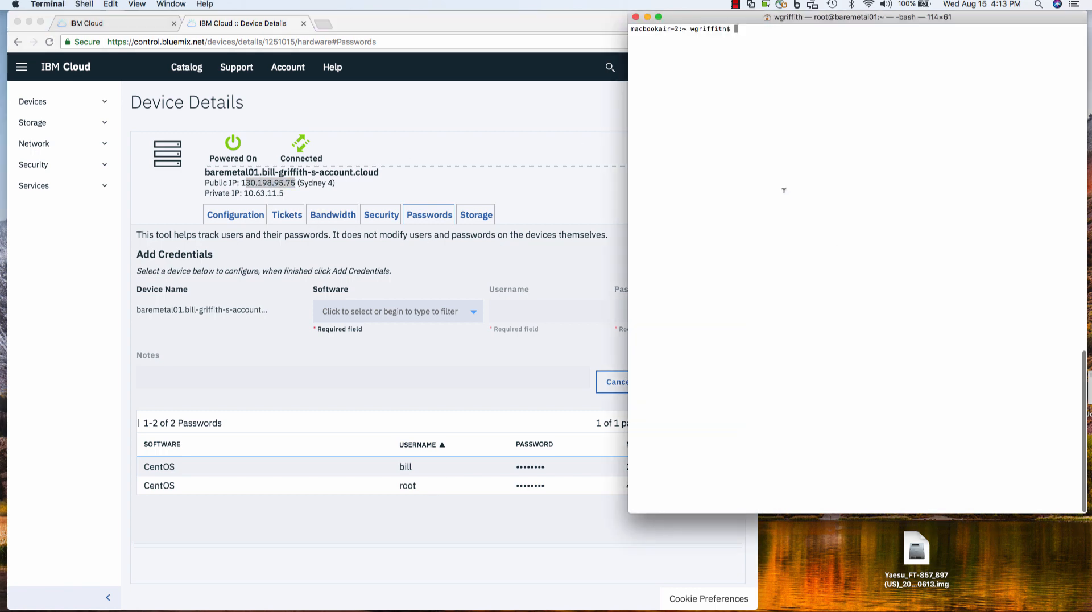
{"action": "type", "text": "ssh root@1"}
{"action": "key", "text": "super+v"}
{"action": "key", "text": "Right"}
{"action": "key", "text": "Right"}
{"action": "key", "text": "Right"}
{"action": "key", "text": "Right"}
{"action": "key", "text": "Right"}
{"action": "key", "text": "Right"}
{"action": "key", "text": "Right"}
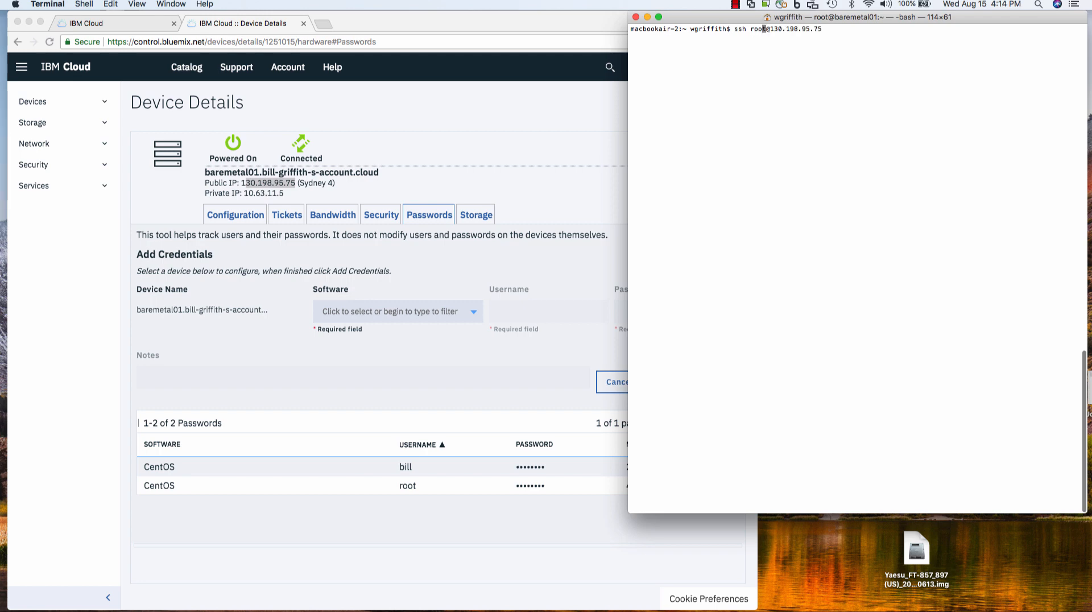
{"action": "key", "text": "Left"}
{"action": "key", "text": "Left"}
{"action": "key", "text": "Left"}
{"action": "type", "text": "-i ~/.ssh/id_rsa"}
{"action": "key", "text": "Return"}
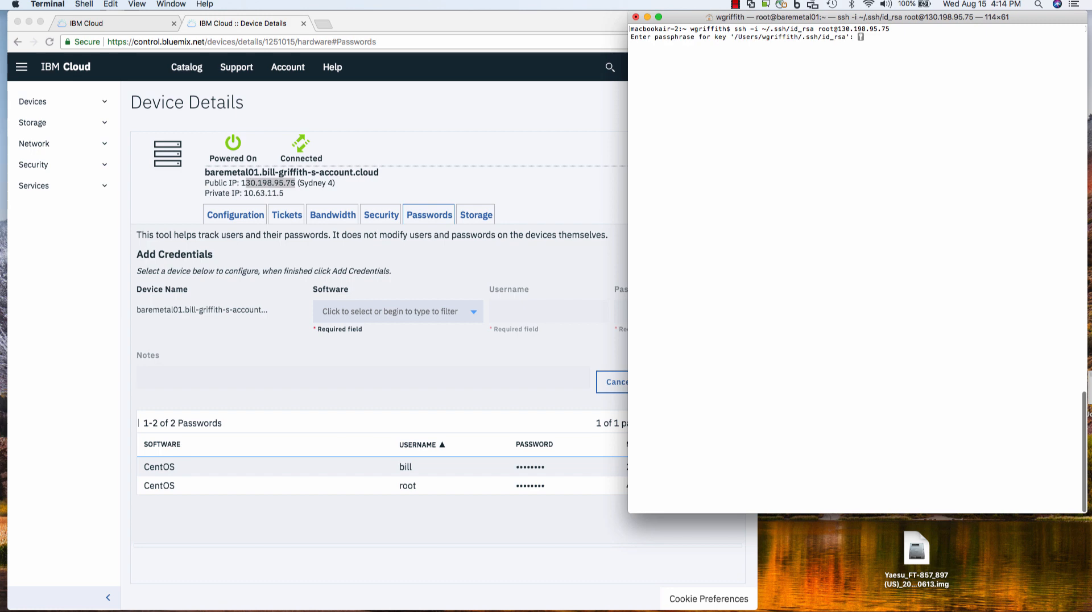
{"action": "key", "text": "Return"}
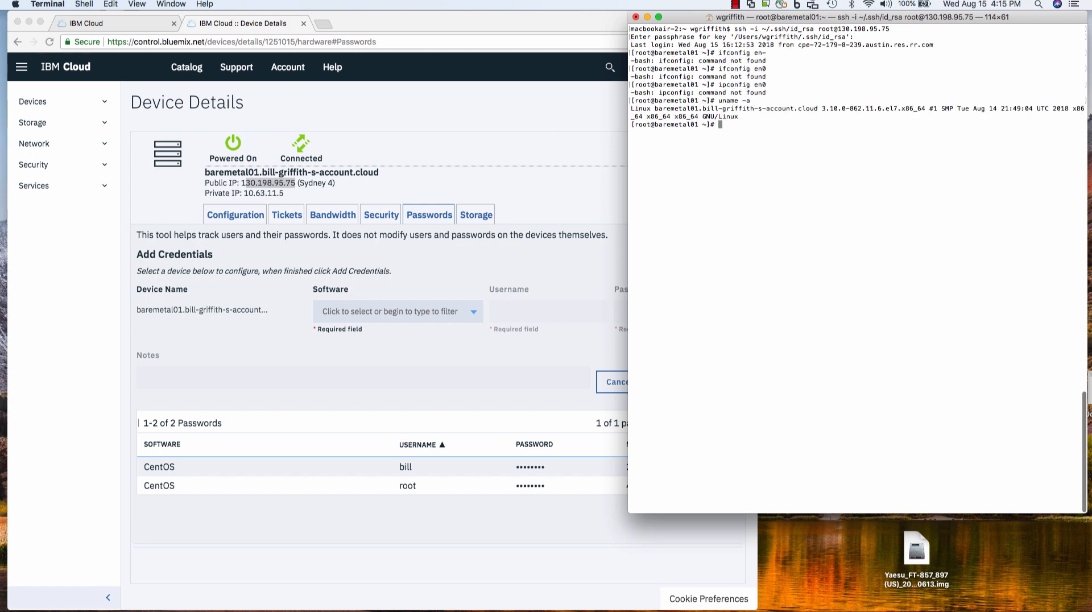
- Run top on the server to view its running processes
{"action": "type", "text": "top"}
{"action": "key", "text": "Return"}
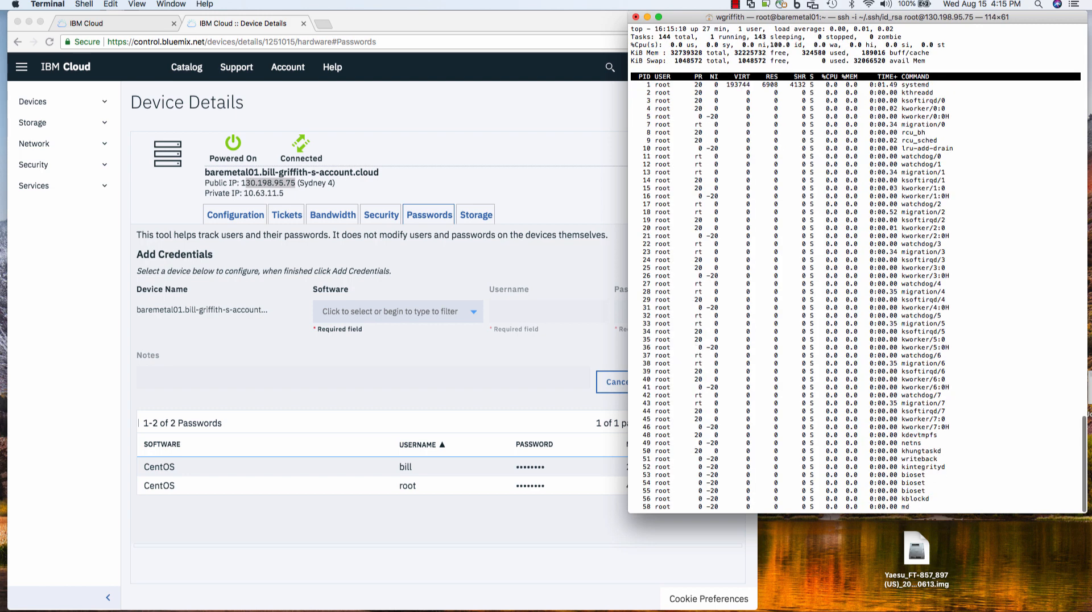
{"action": "left_click", "coordinate": [502, 253]}
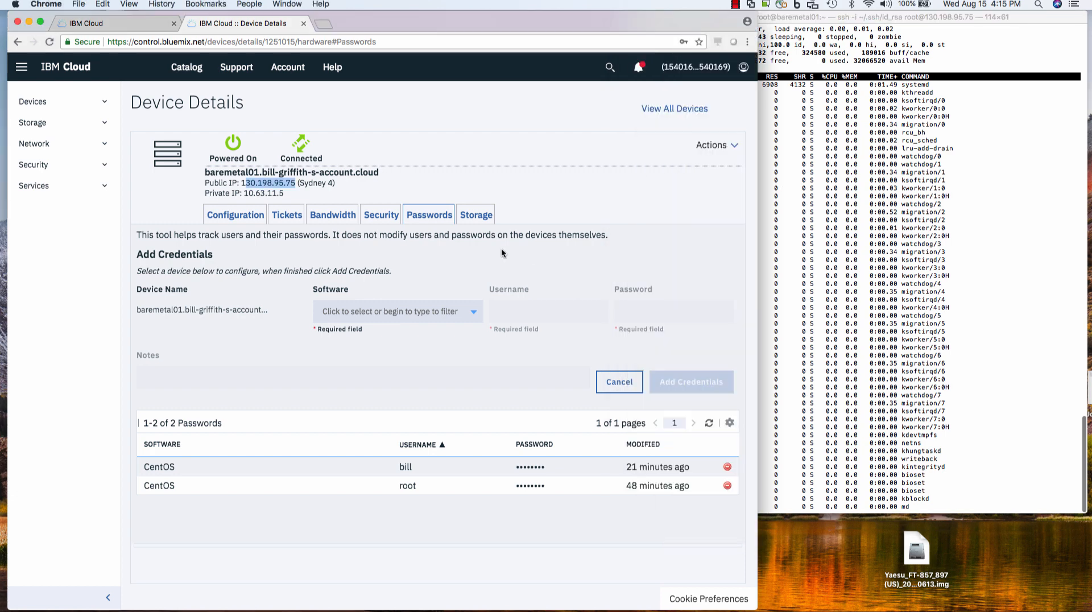